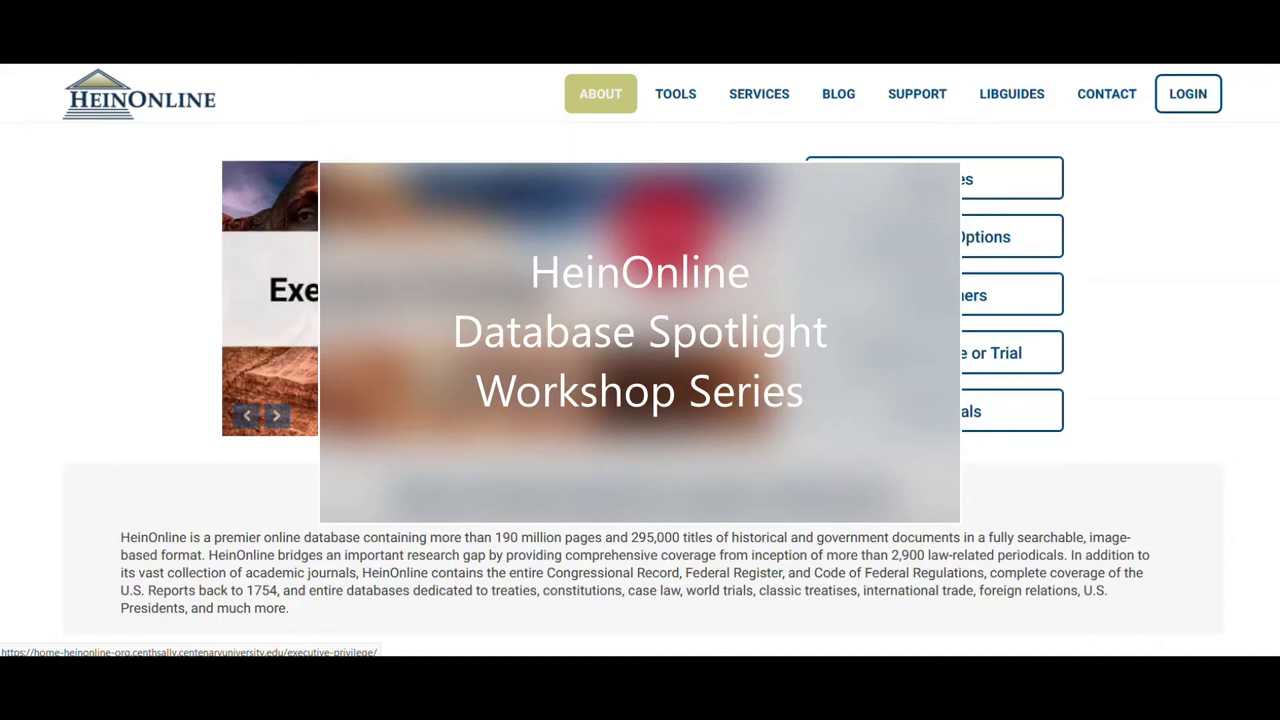
pyautogui.click(275, 418)
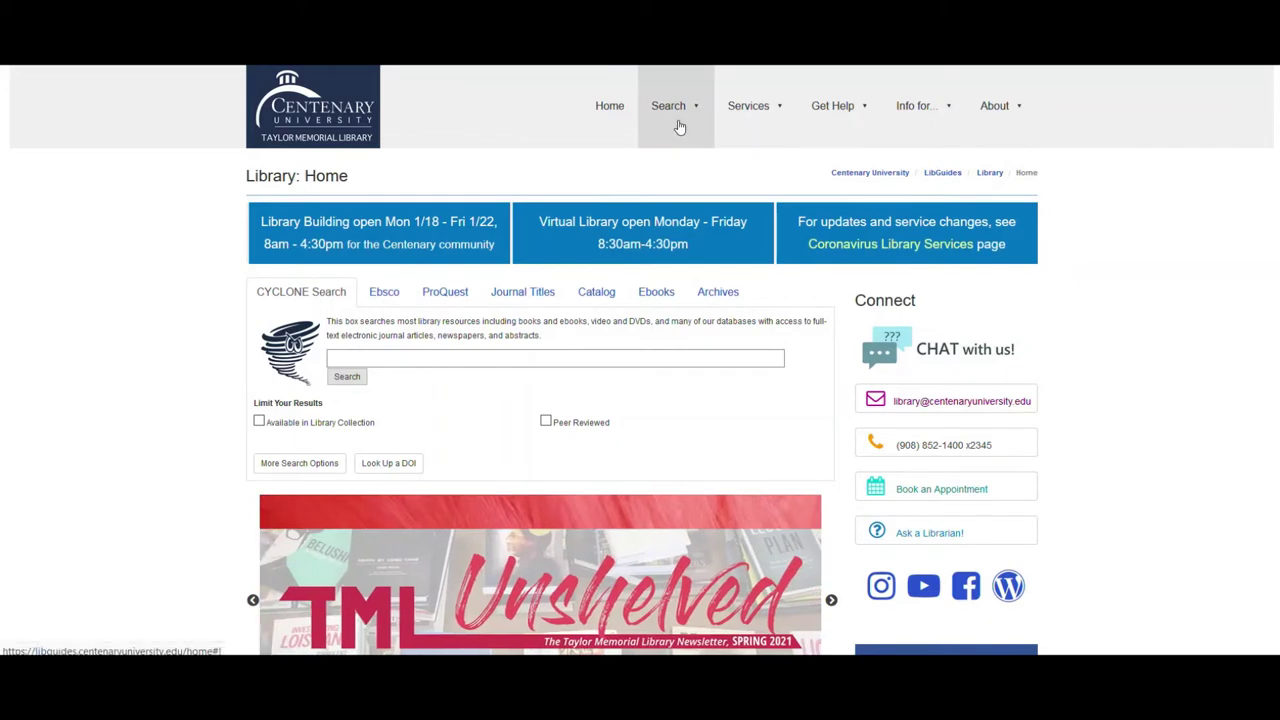
# Open the library's A-Z database list and filter it to databases starting with H.
pyautogui.click(679, 127)
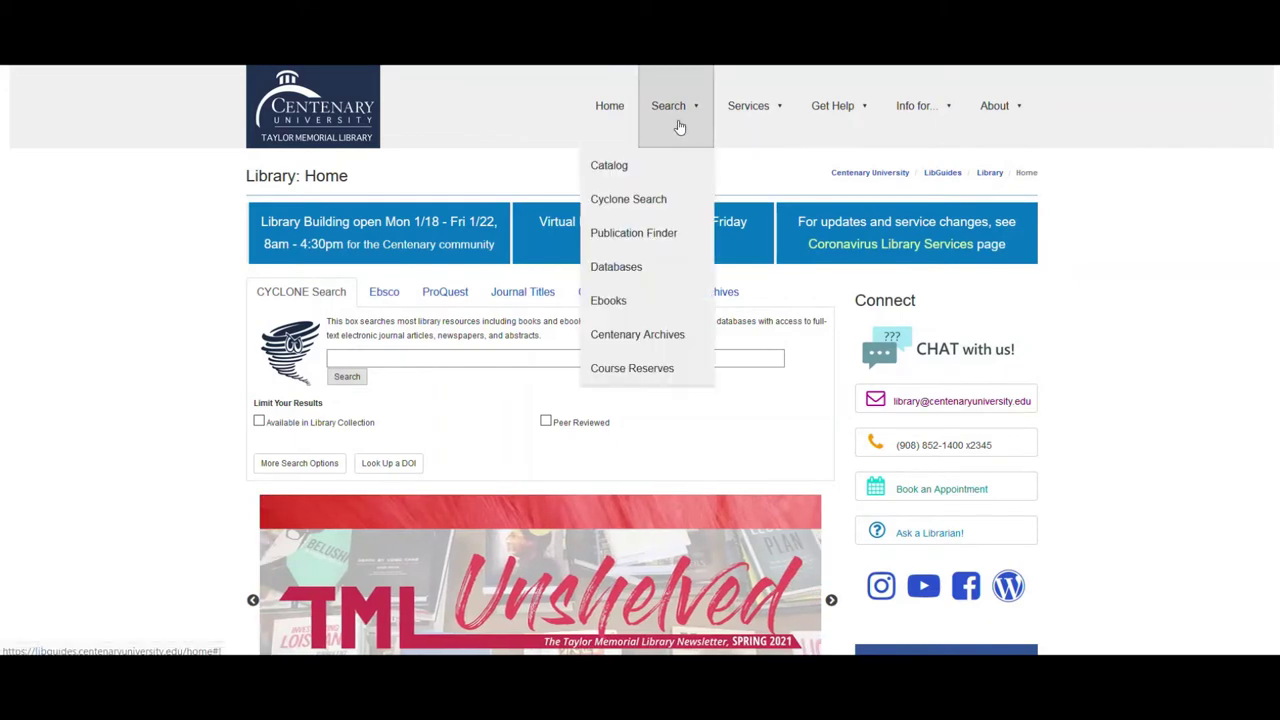
pyautogui.click(658, 287)
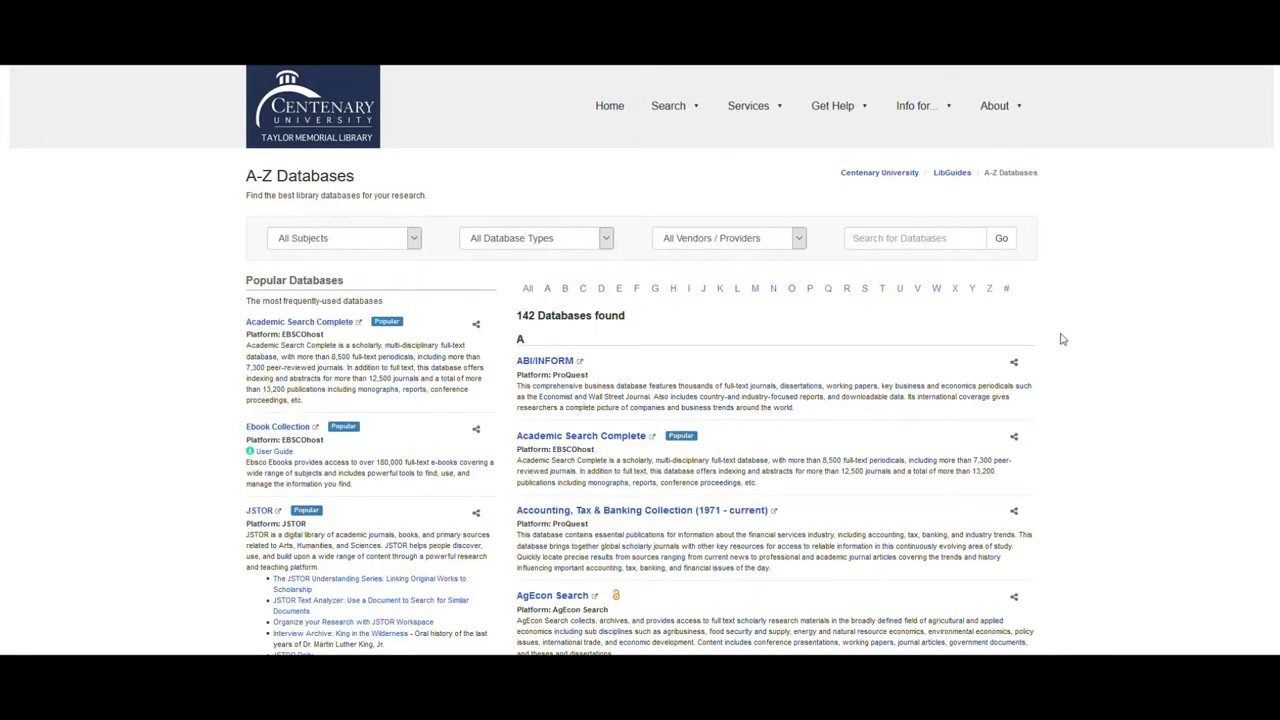
pyautogui.click(925, 248)
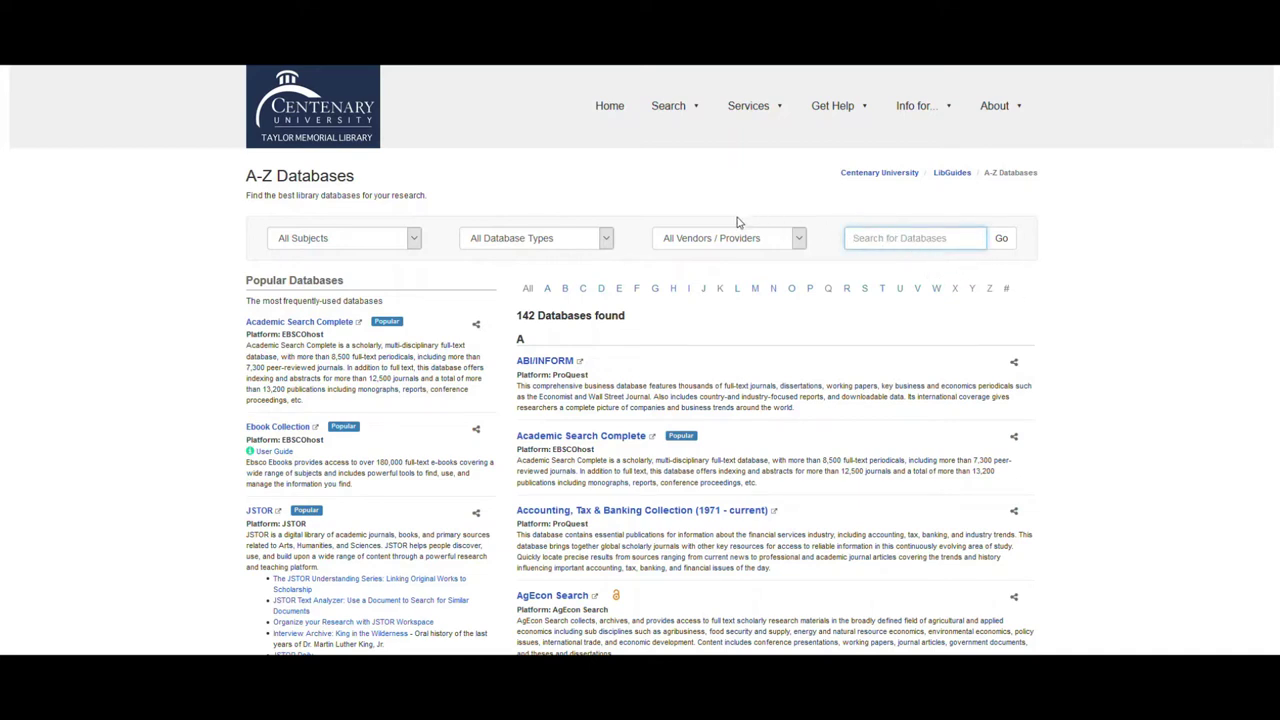
pyautogui.click(677, 291)
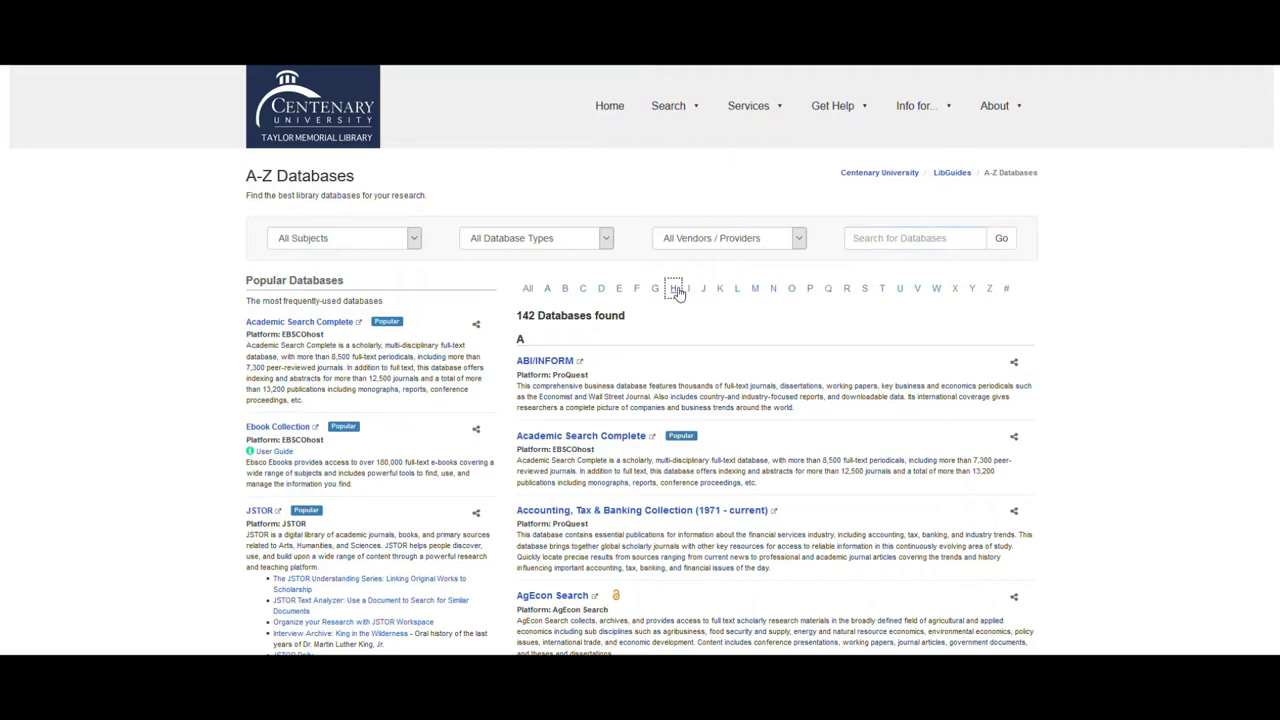
# Find HeinOnline Academic among the listed databases and open it.
pyautogui.scroll(-2, 690, 378)
pyautogui.scroll(-1, 696, 375)
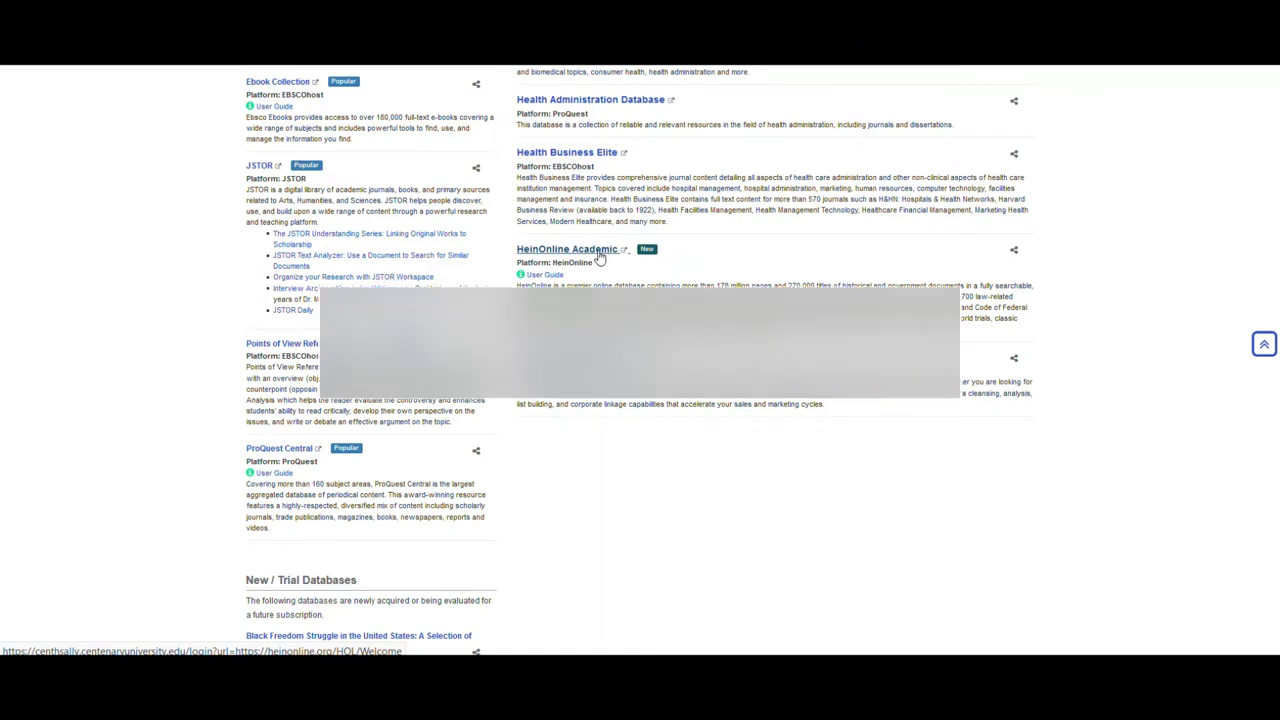
pyautogui.click(599, 254)
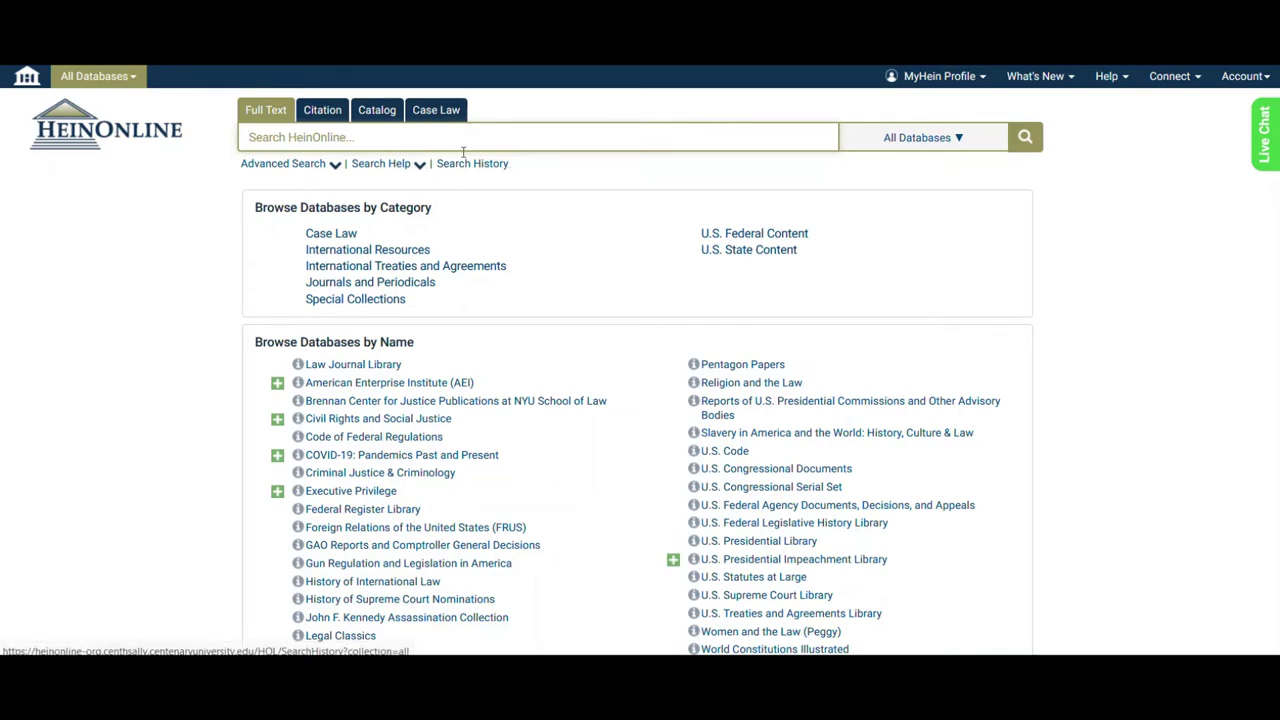
pyautogui.click(468, 143)
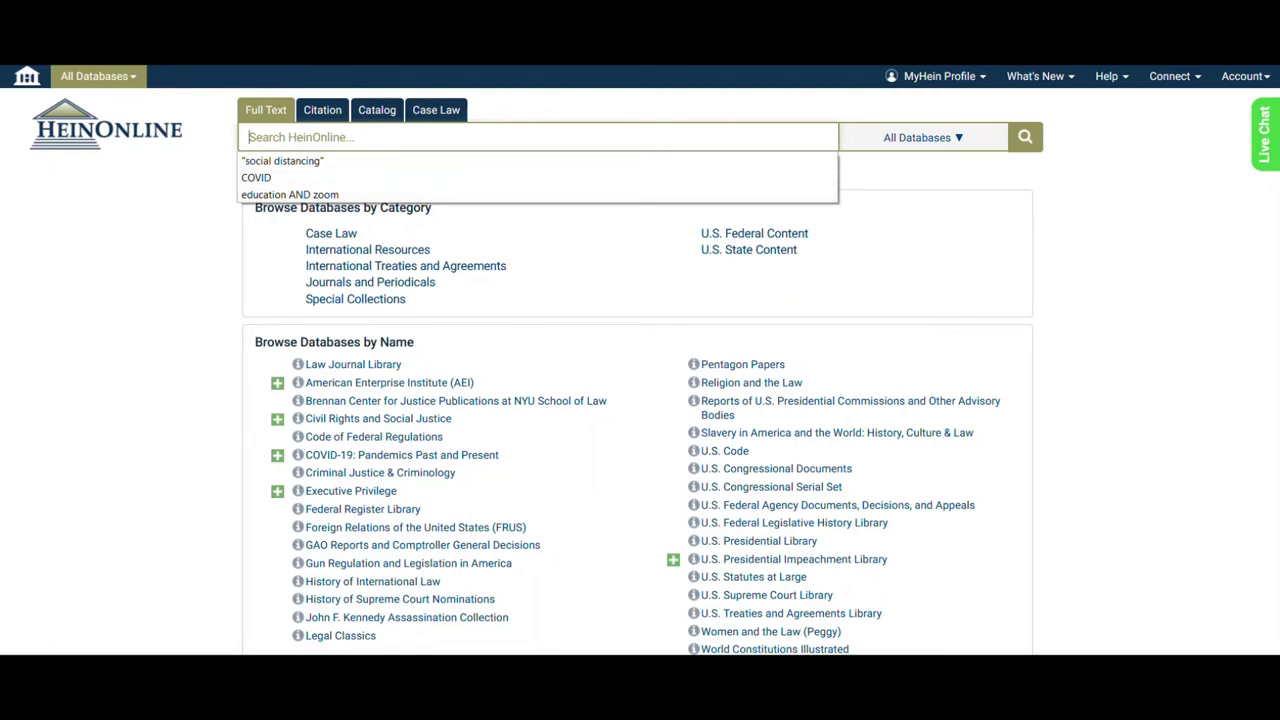
pyautogui.click(956, 86)
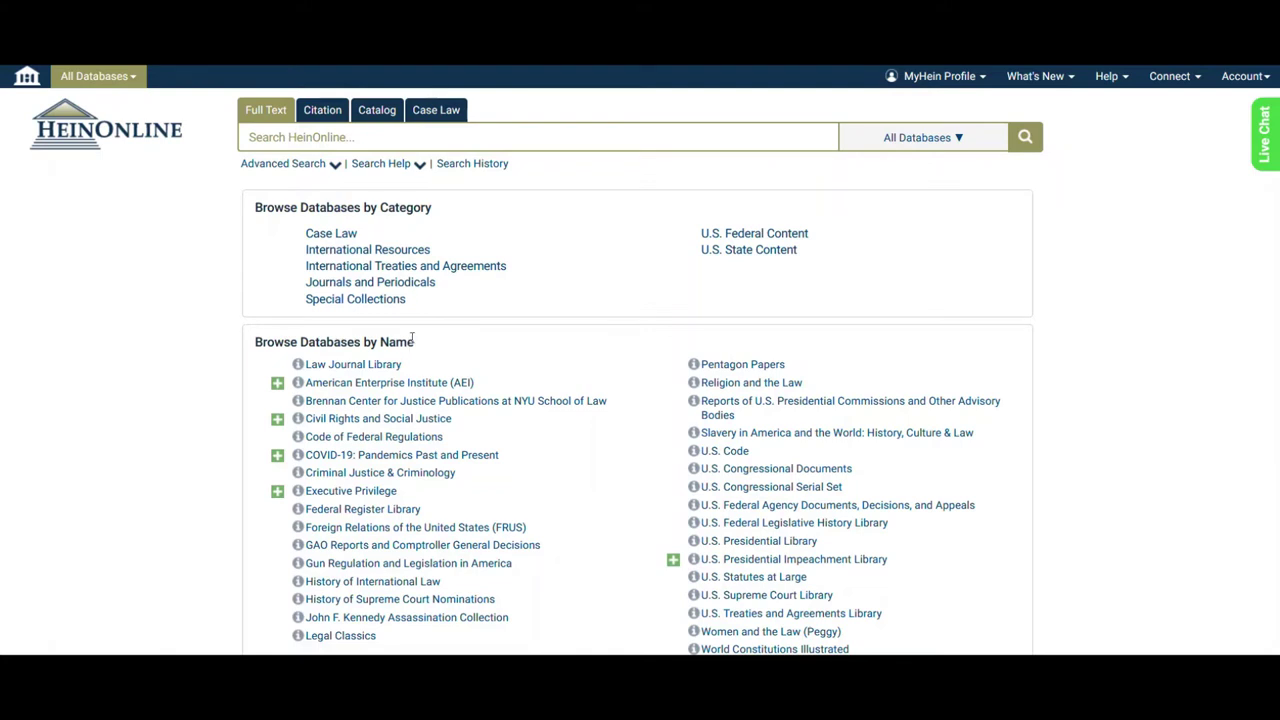
# Display the description of the COVID-19: Pandemics Past and Present database and read its scope.
pyautogui.moveTo(276, 460)
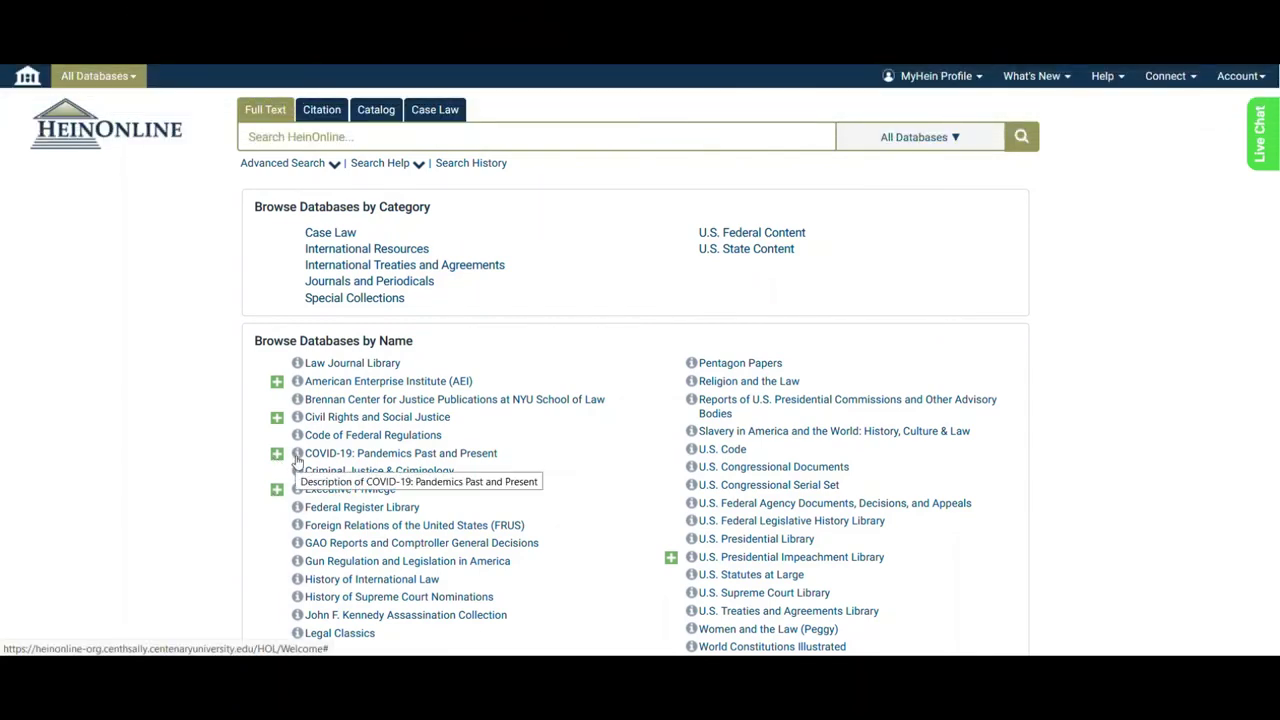
pyautogui.click(297, 459)
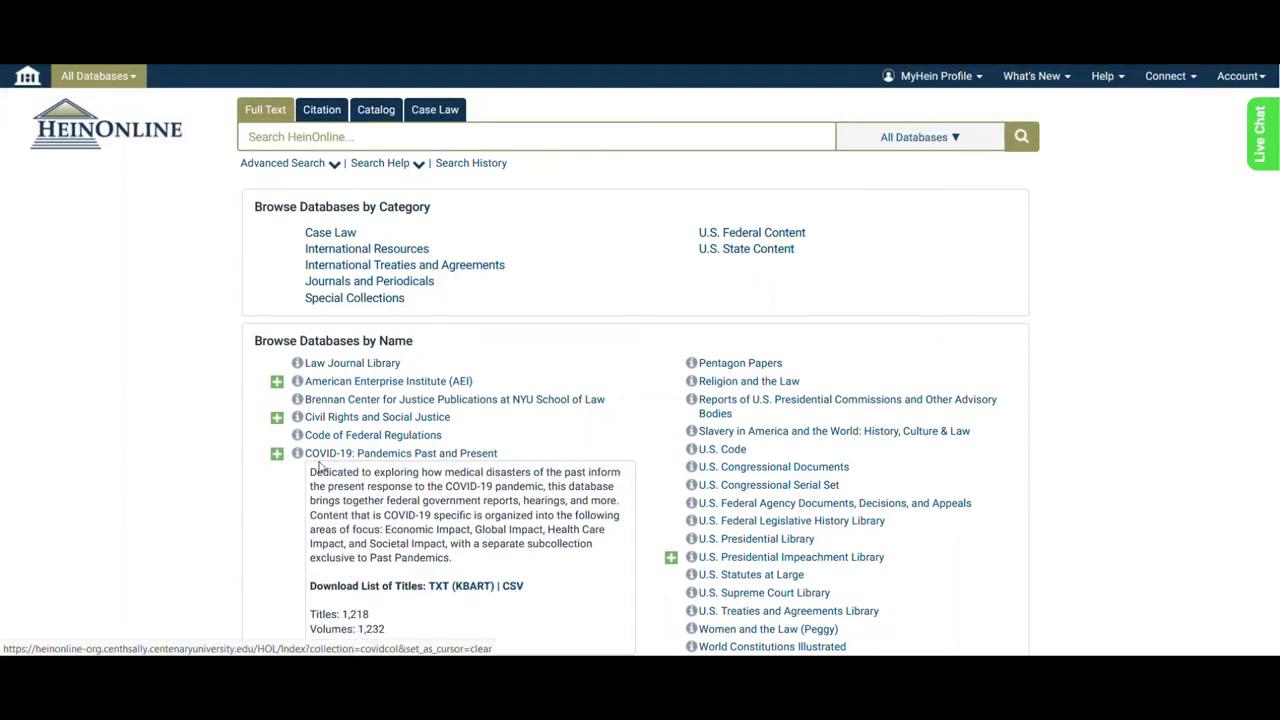
pyautogui.scroll(-1, 345, 456)
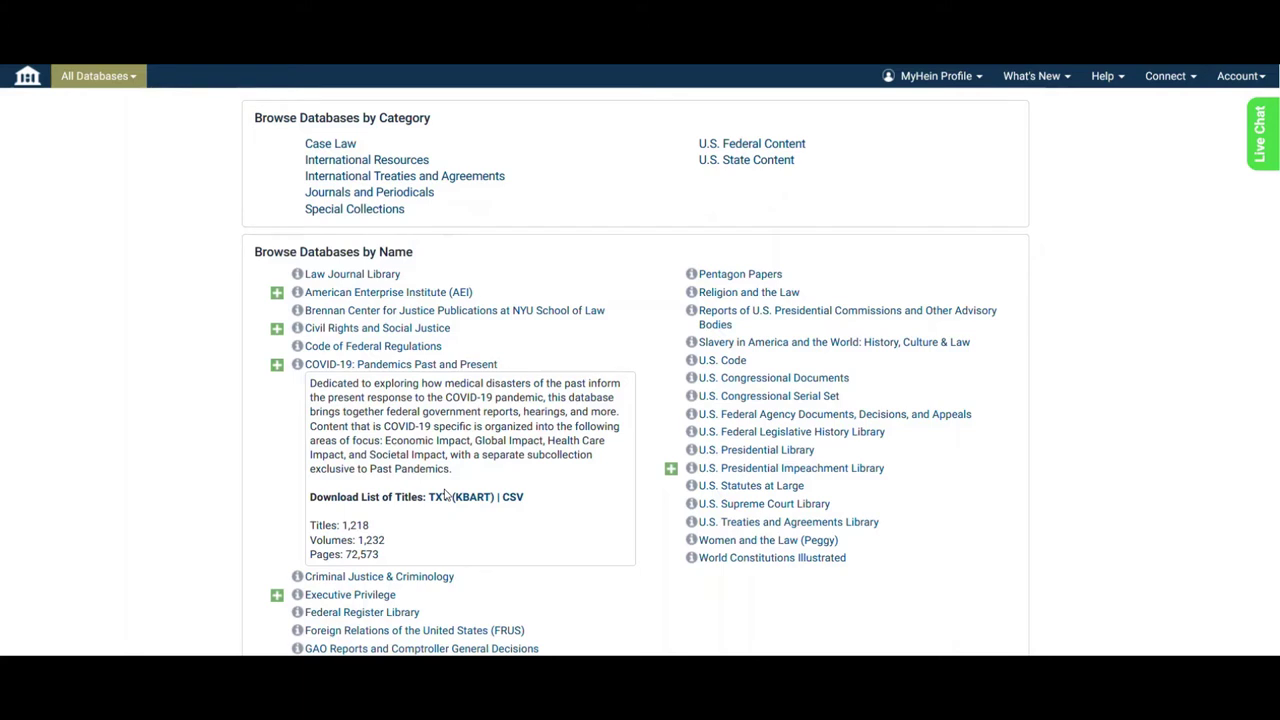
# List the subcollections of COVID-19: Pandemics Past and Present and open the database's main page.
pyautogui.click(277, 364)
pyautogui.moveTo(384, 438)
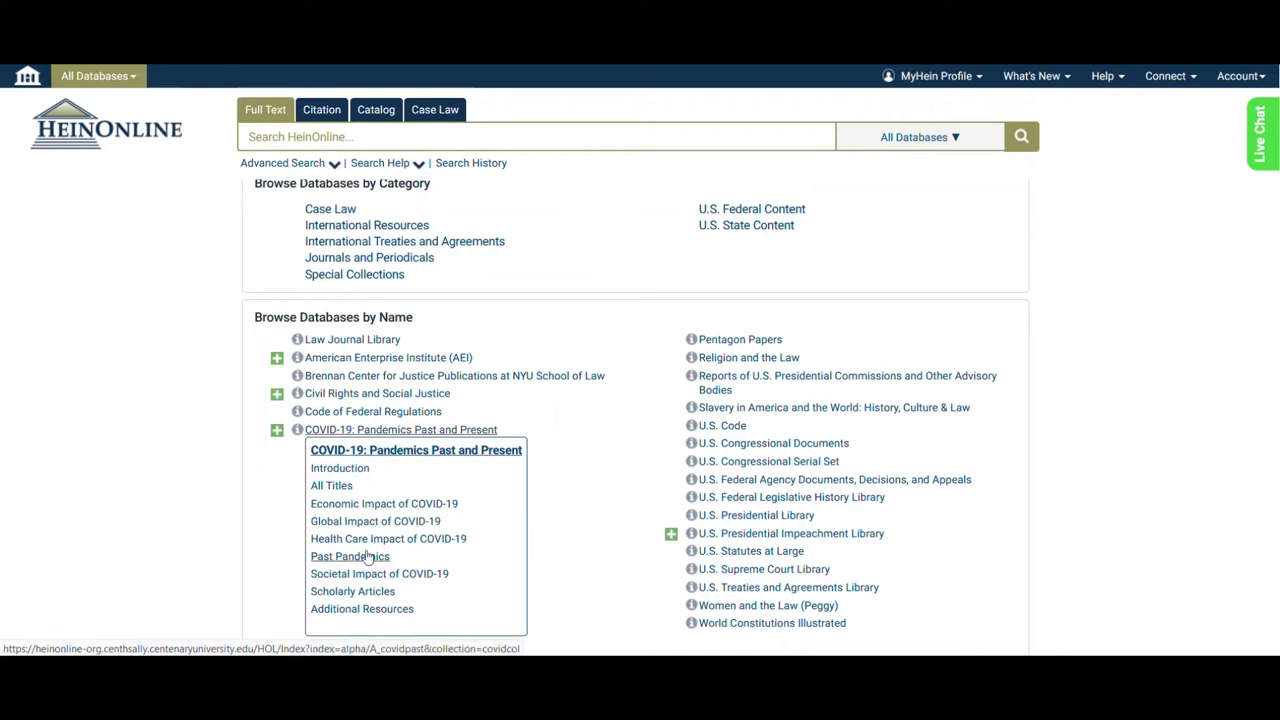
pyautogui.click(410, 451)
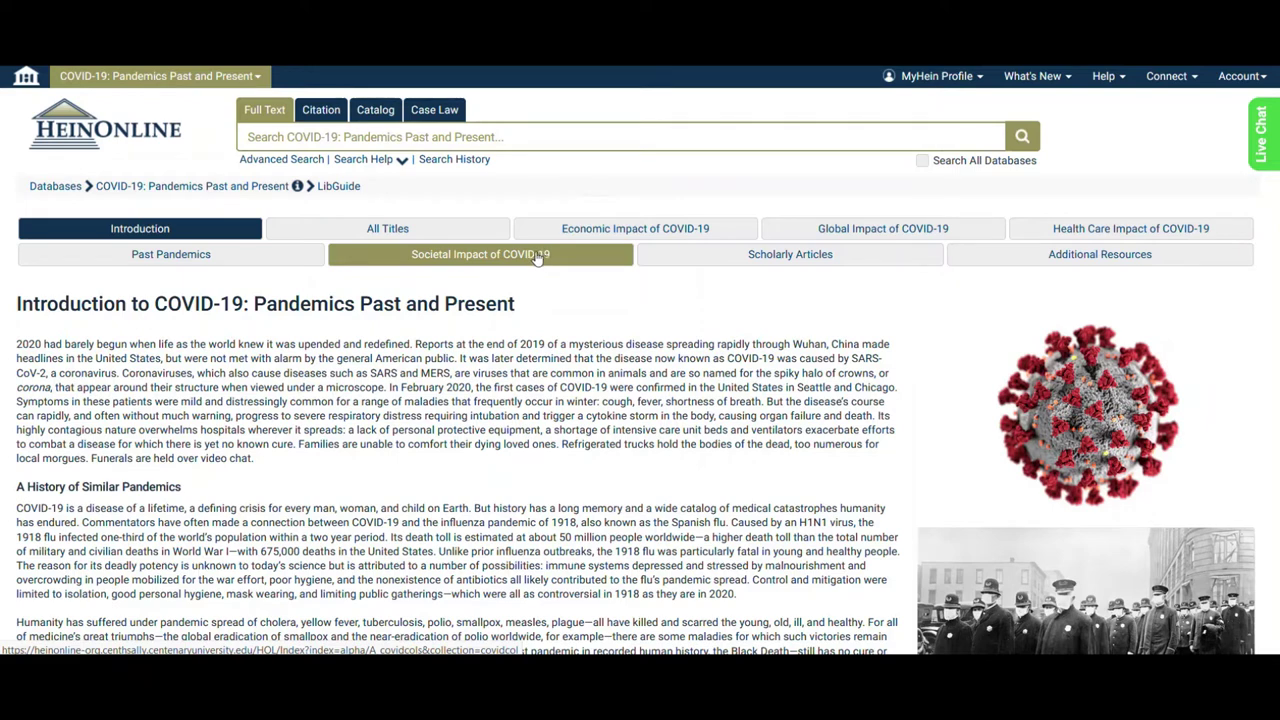
# Browse the database's title lists for Past Pandemics, All Titles and Global Impact of COVID-19.
pyautogui.click(303, 262)
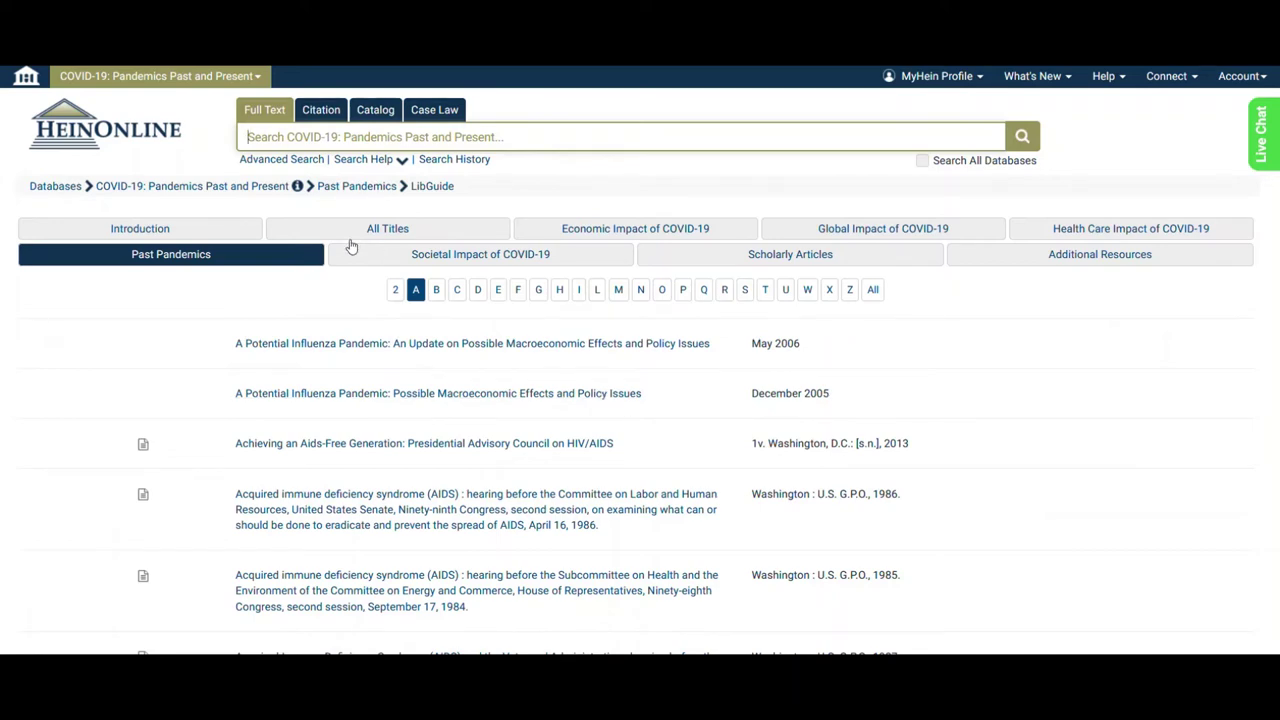
pyautogui.click(247, 231)
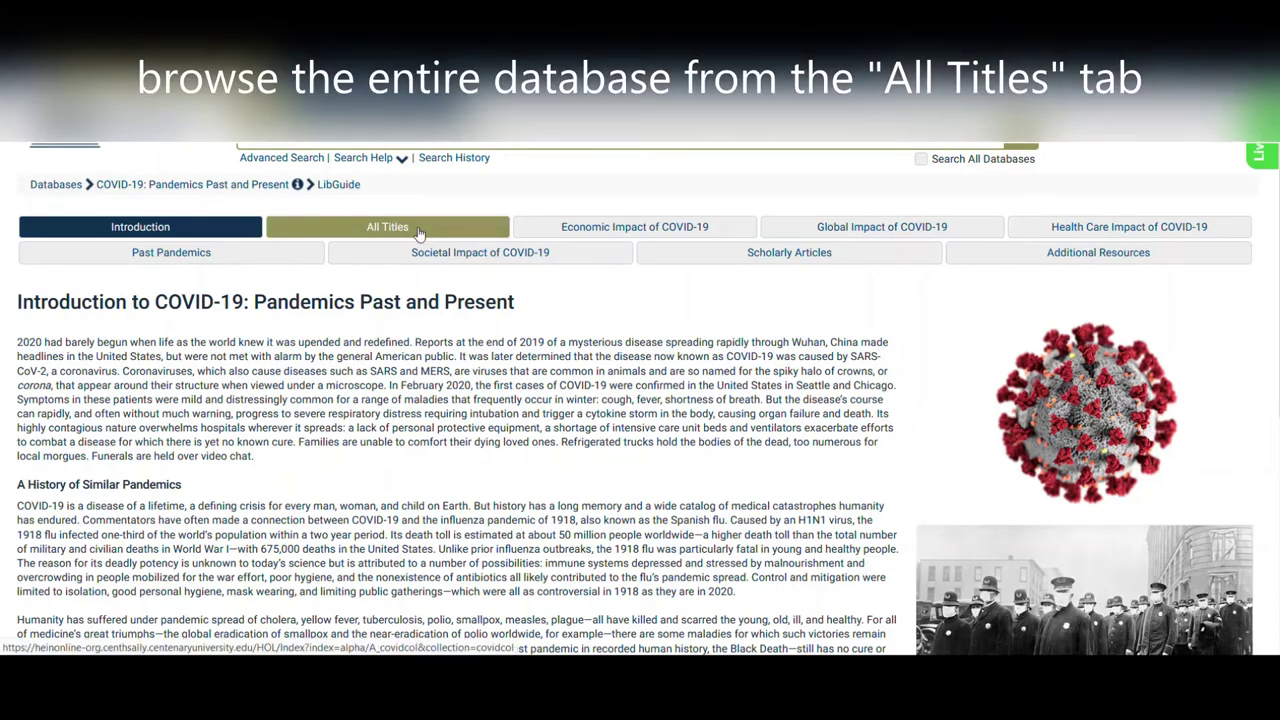
pyautogui.click(419, 228)
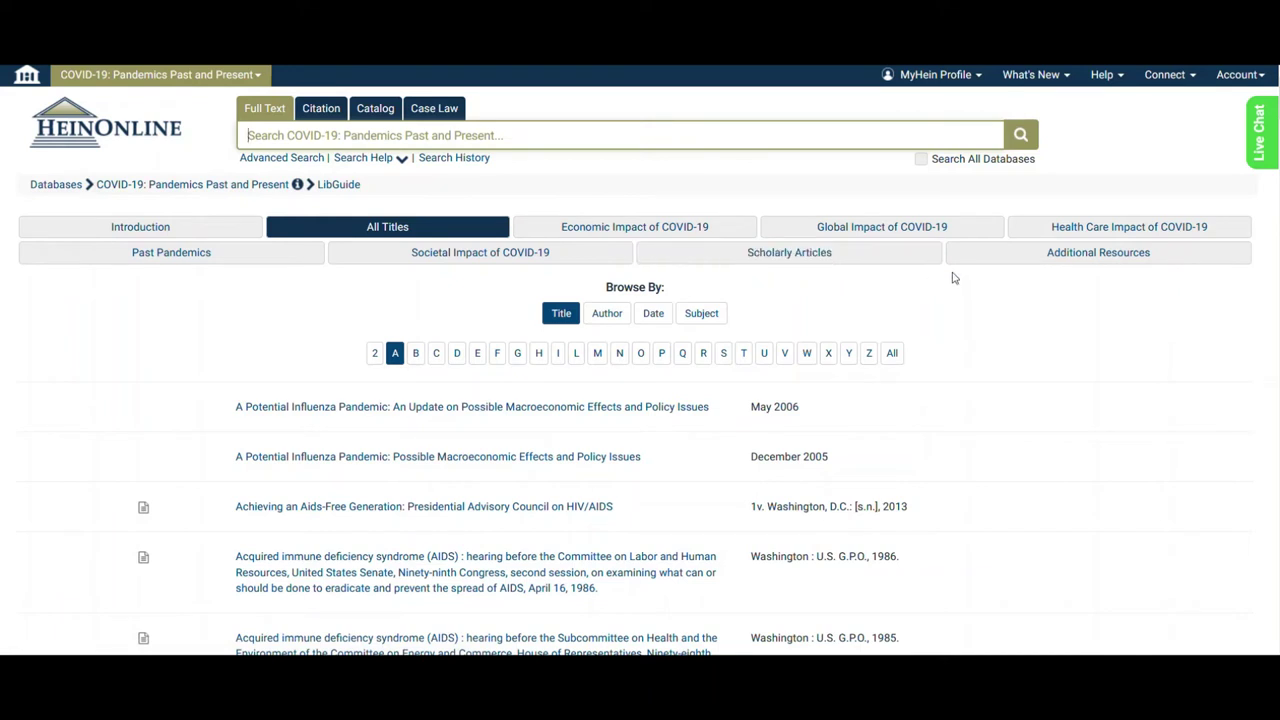
pyautogui.click(829, 232)
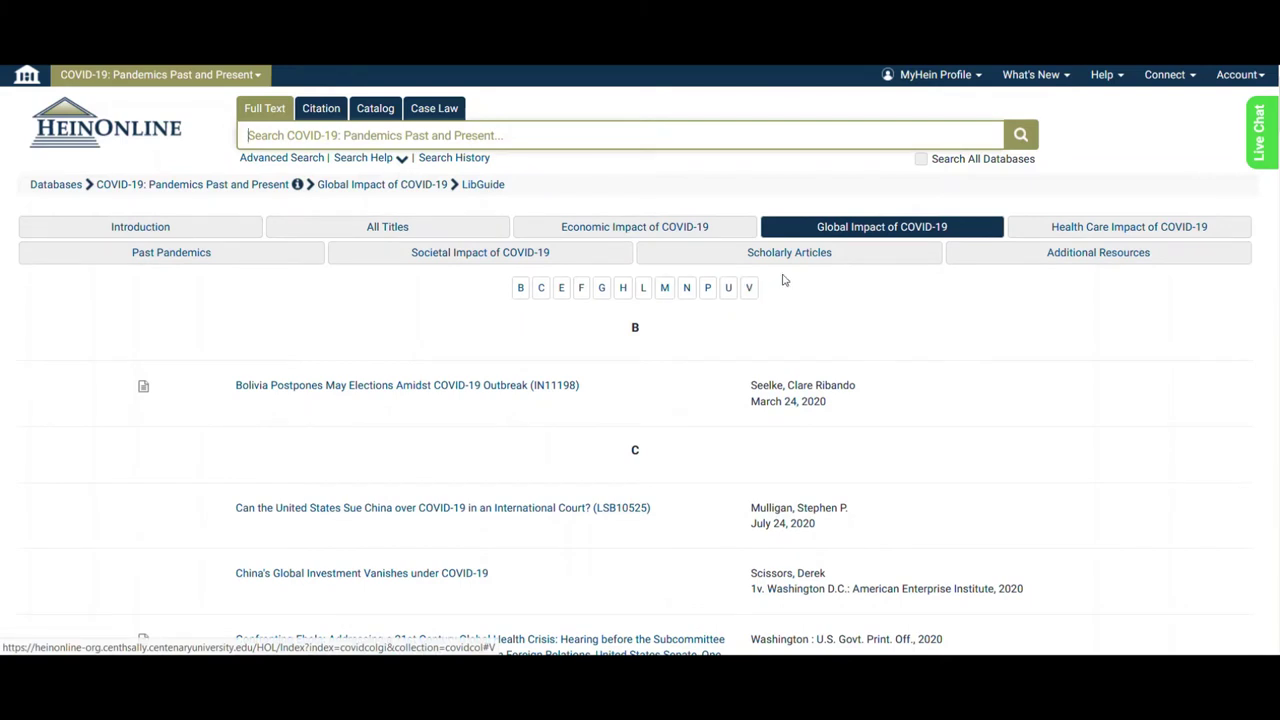
# Open the Scholarly Articles section and examine its sort choices and article search field.
pyautogui.click(857, 261)
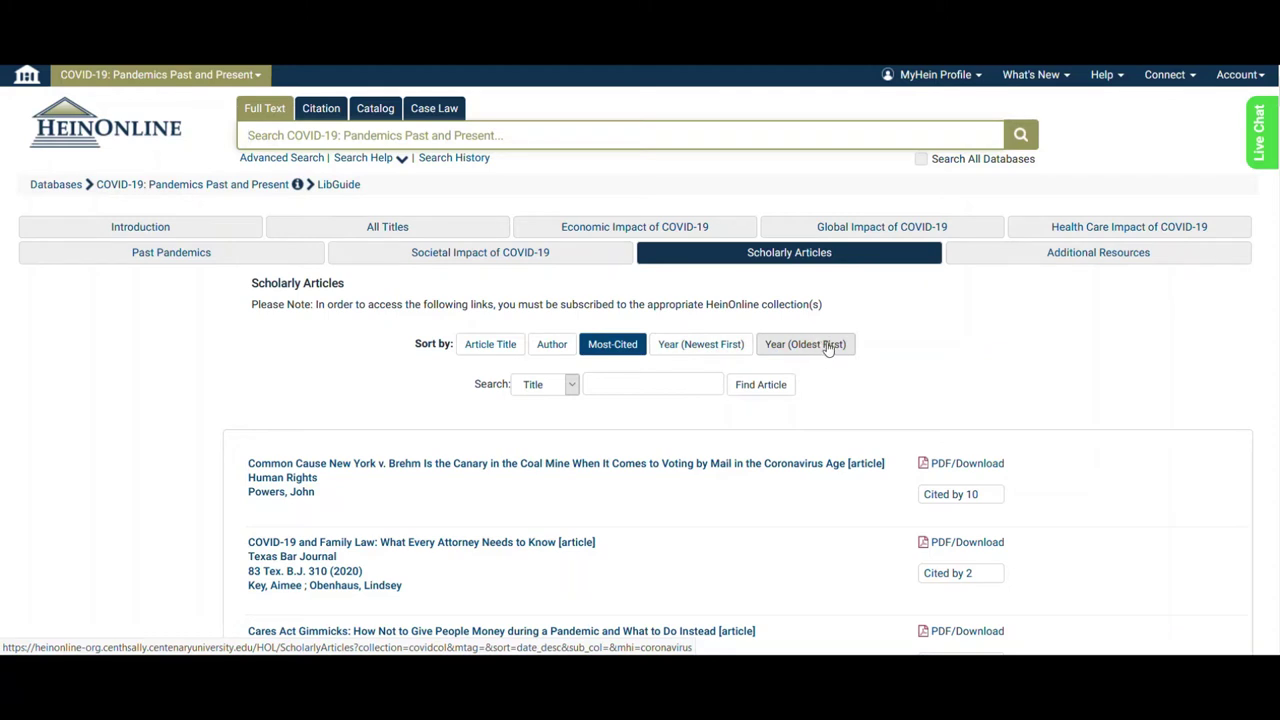
pyautogui.click(704, 382)
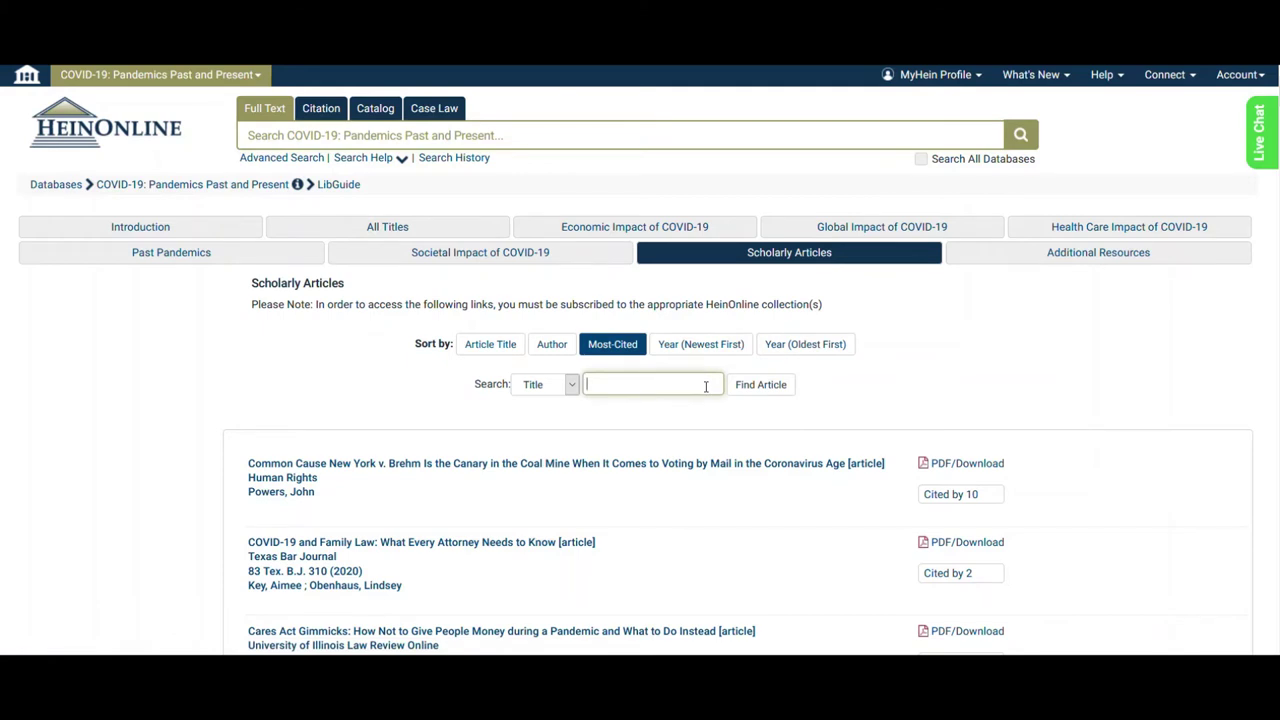
pyautogui.click(912, 307)
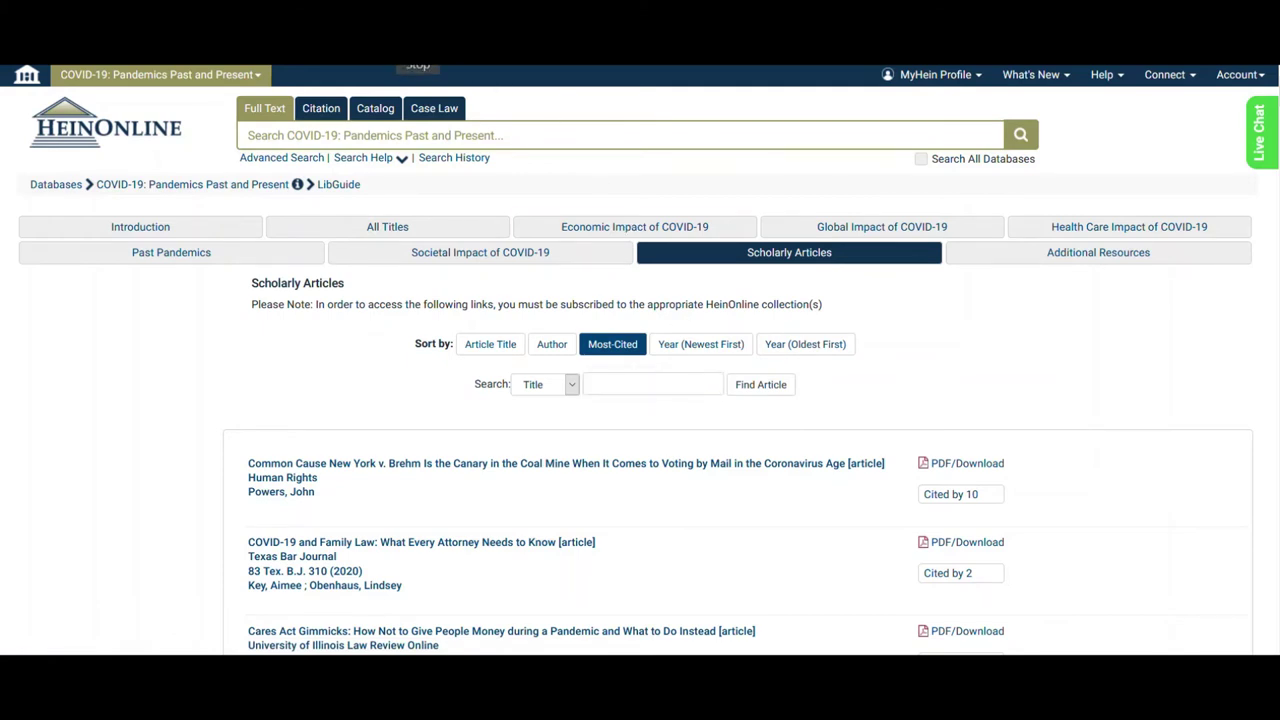
# Open the Additional Resources guide and look through its COVID-19 resources by type.
pyautogui.click(1067, 263)
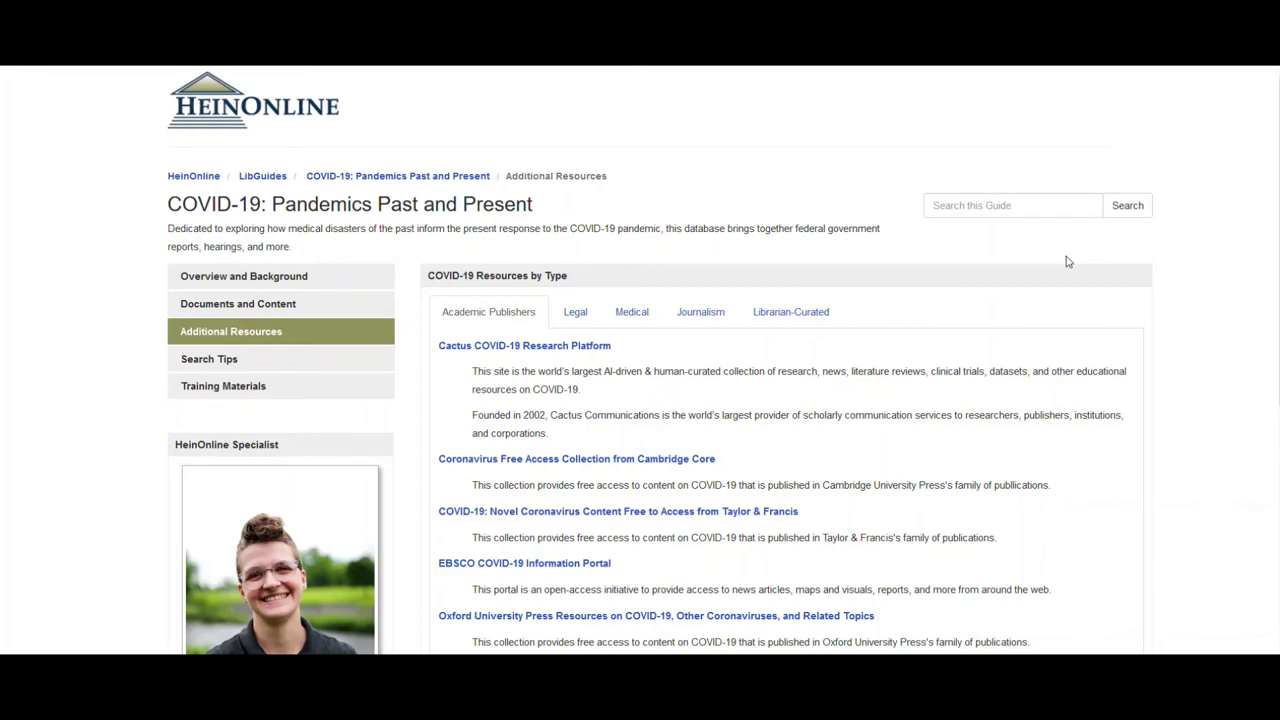
pyautogui.scroll(-4, 1003, 297)
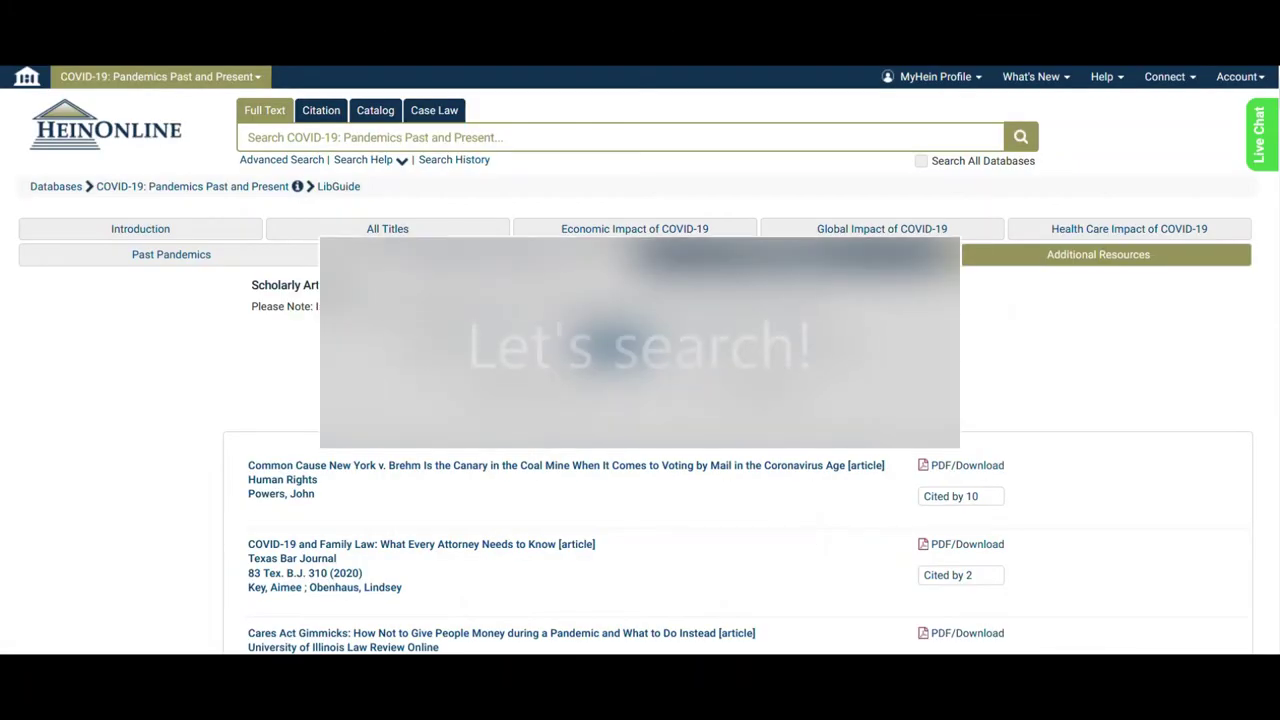
# Return to the database's Introduction and run a full-text search for "social distancing" within this database.
pyautogui.click(228, 237)
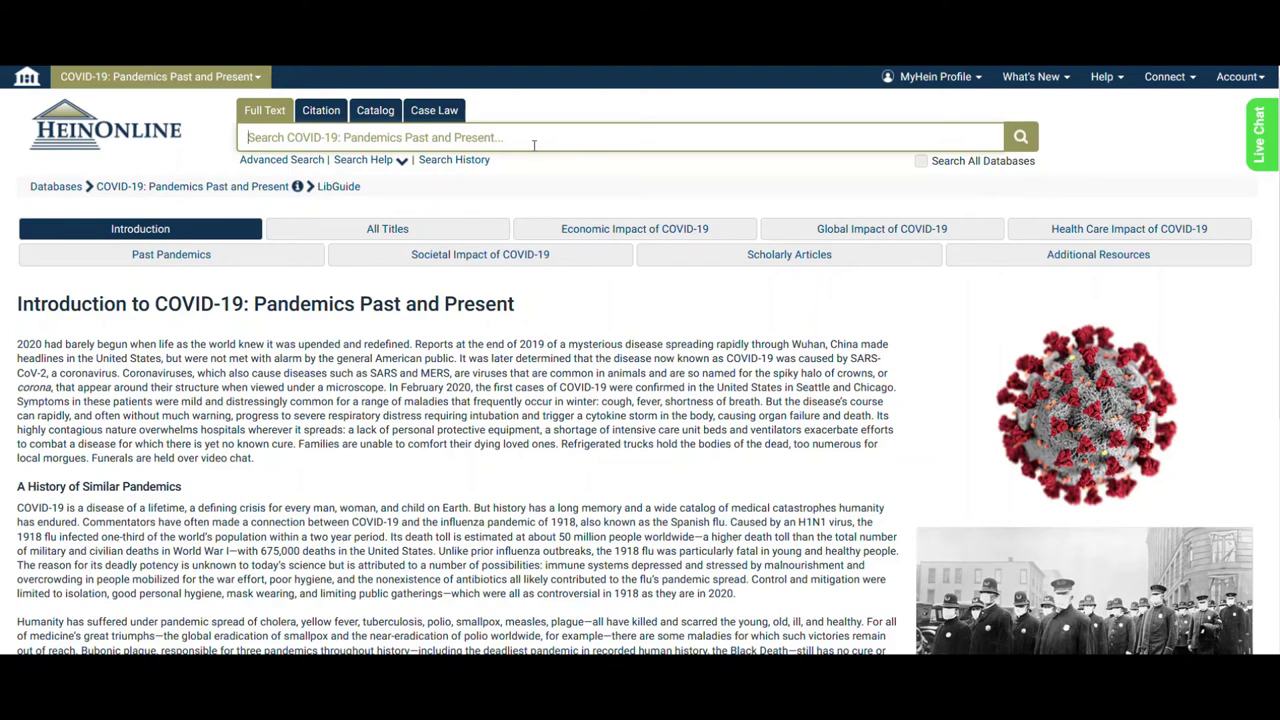
pyautogui.click(529, 139)
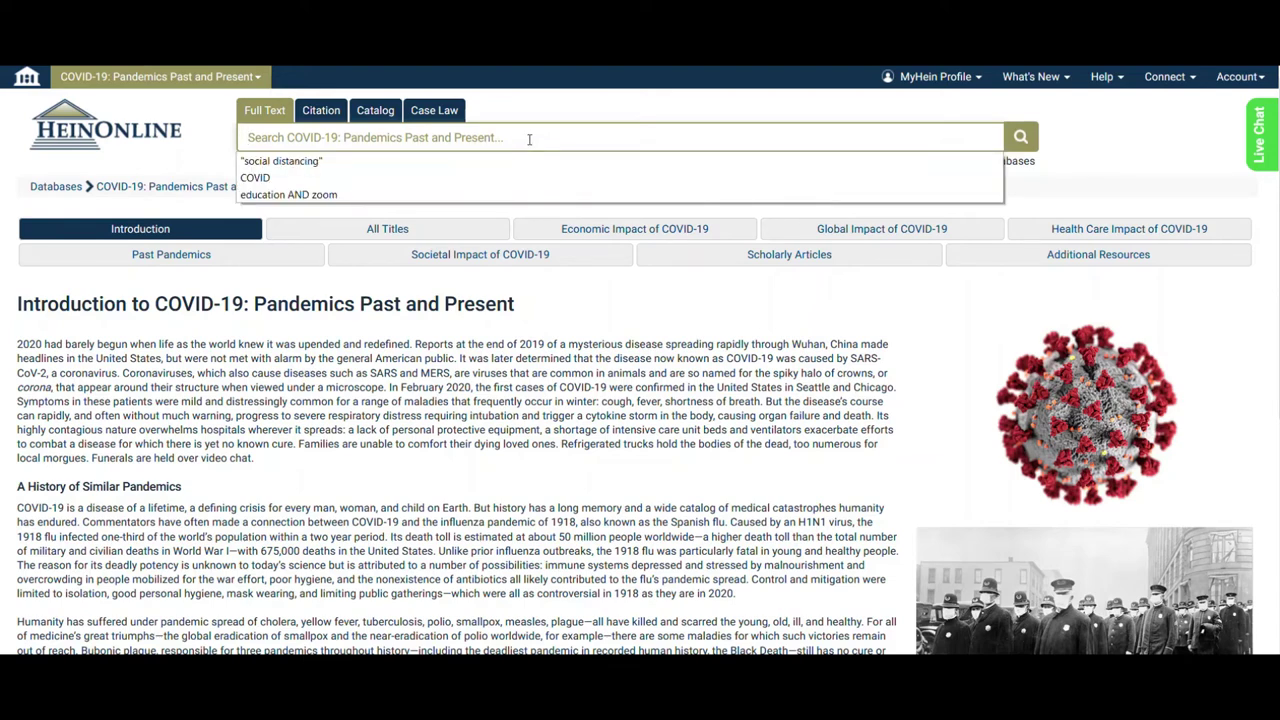
pyautogui.click(517, 166)
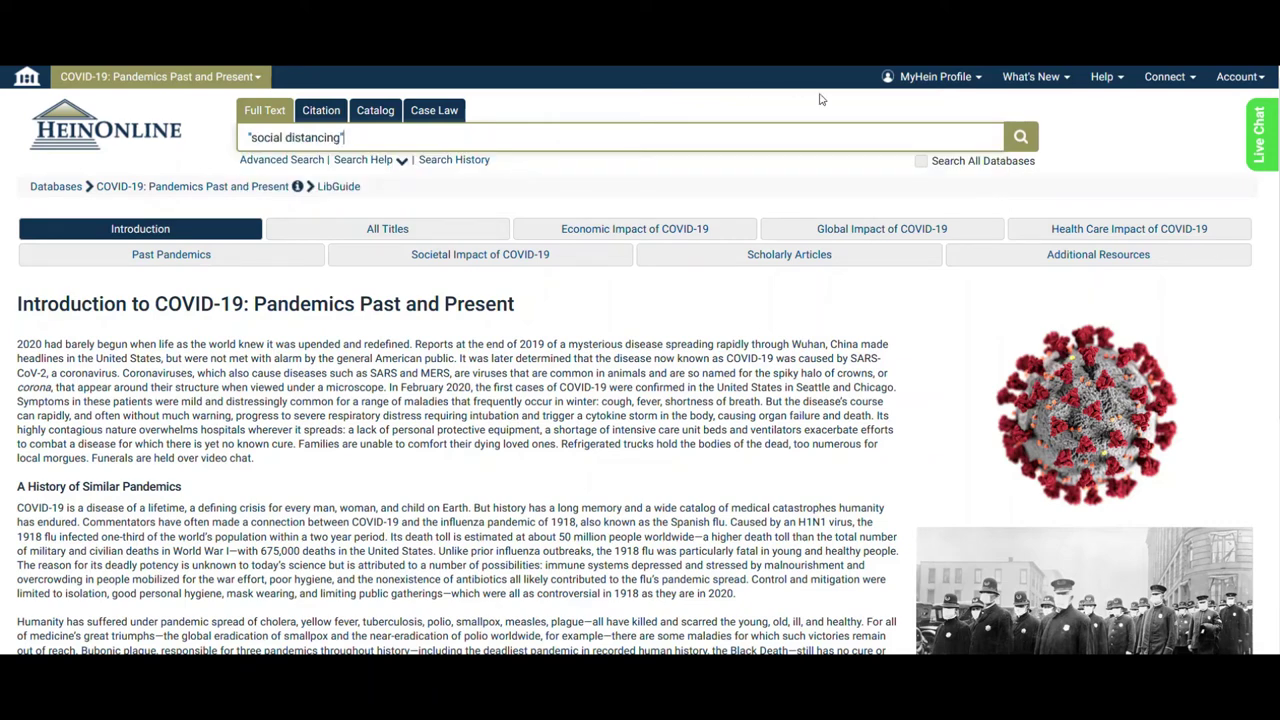
pyautogui.click(1030, 147)
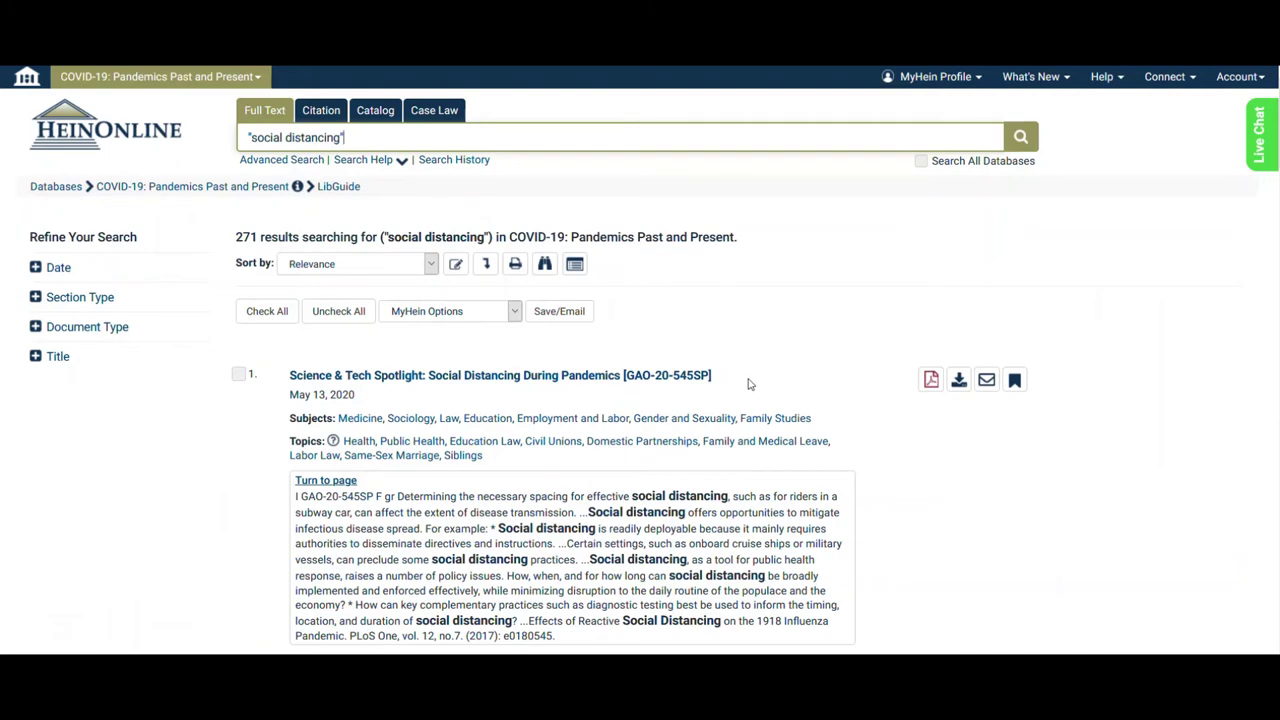
# Skim the first search results and examine the Date, Section Type, Document Type and Title refinement options.
pyautogui.scroll(-3, 750, 375)
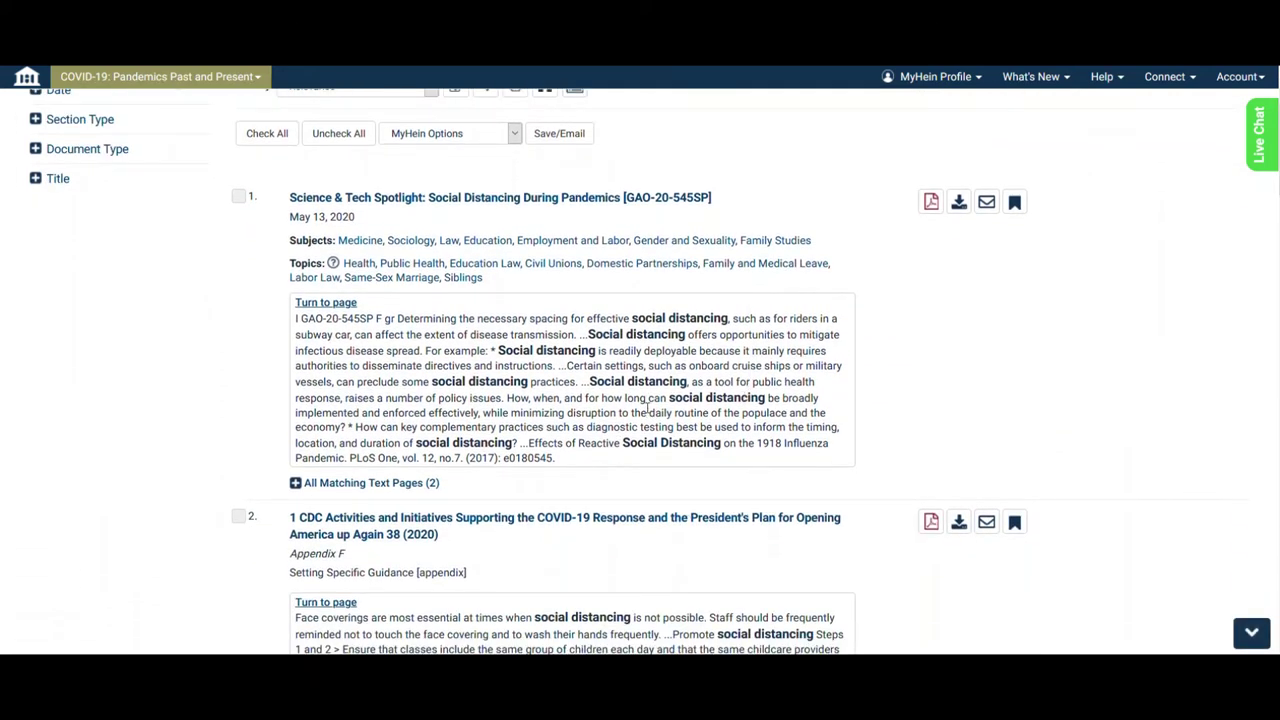
pyautogui.scroll(3, 655, 400)
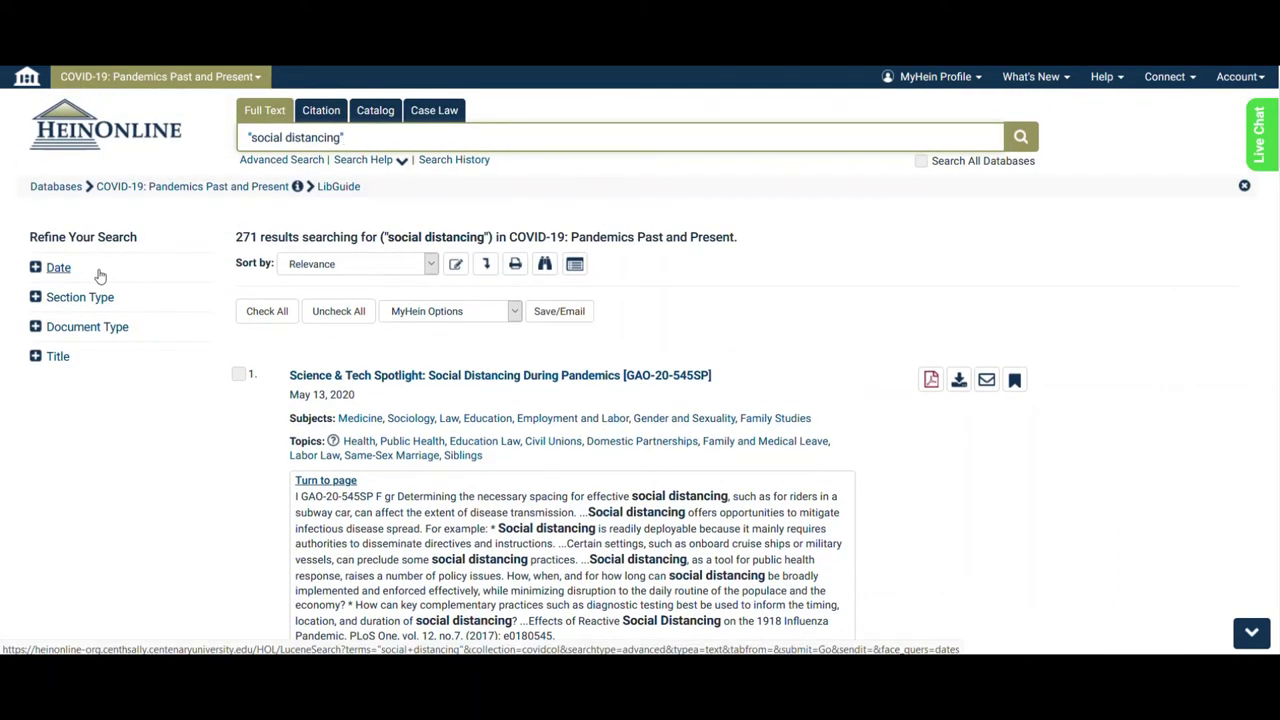
pyautogui.click(36, 268)
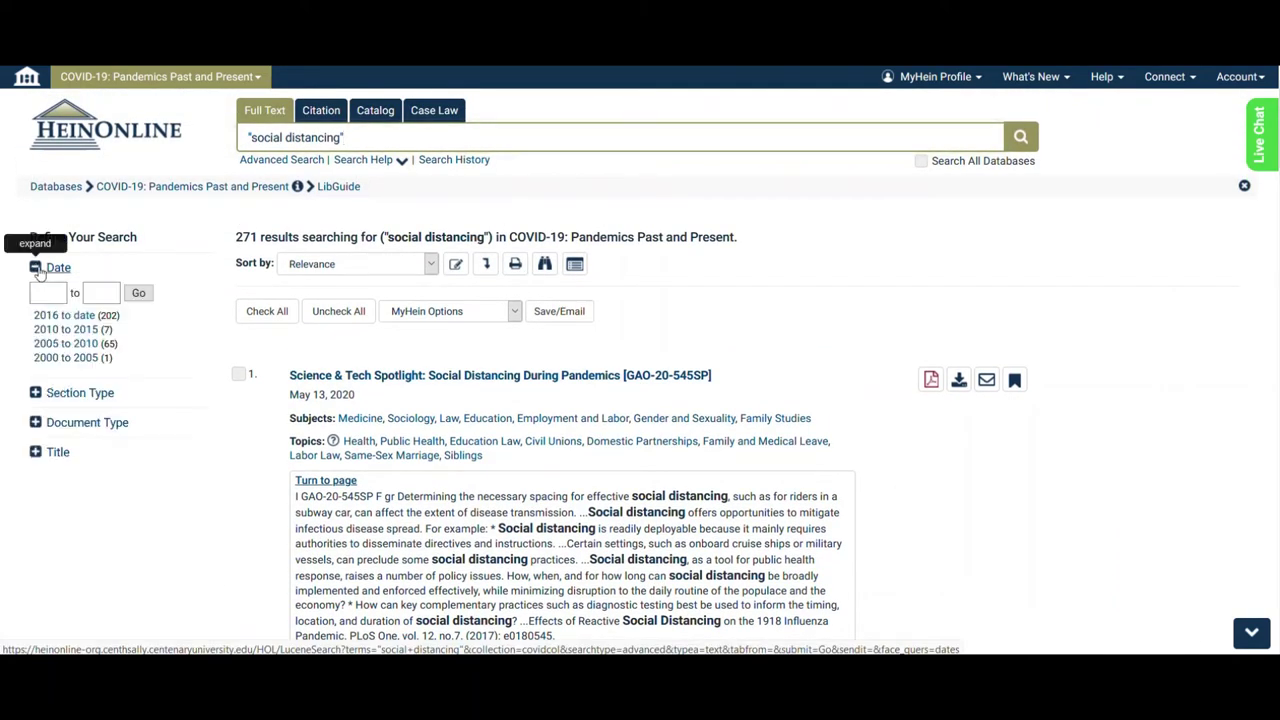
pyautogui.click(36, 269)
pyautogui.click(36, 298)
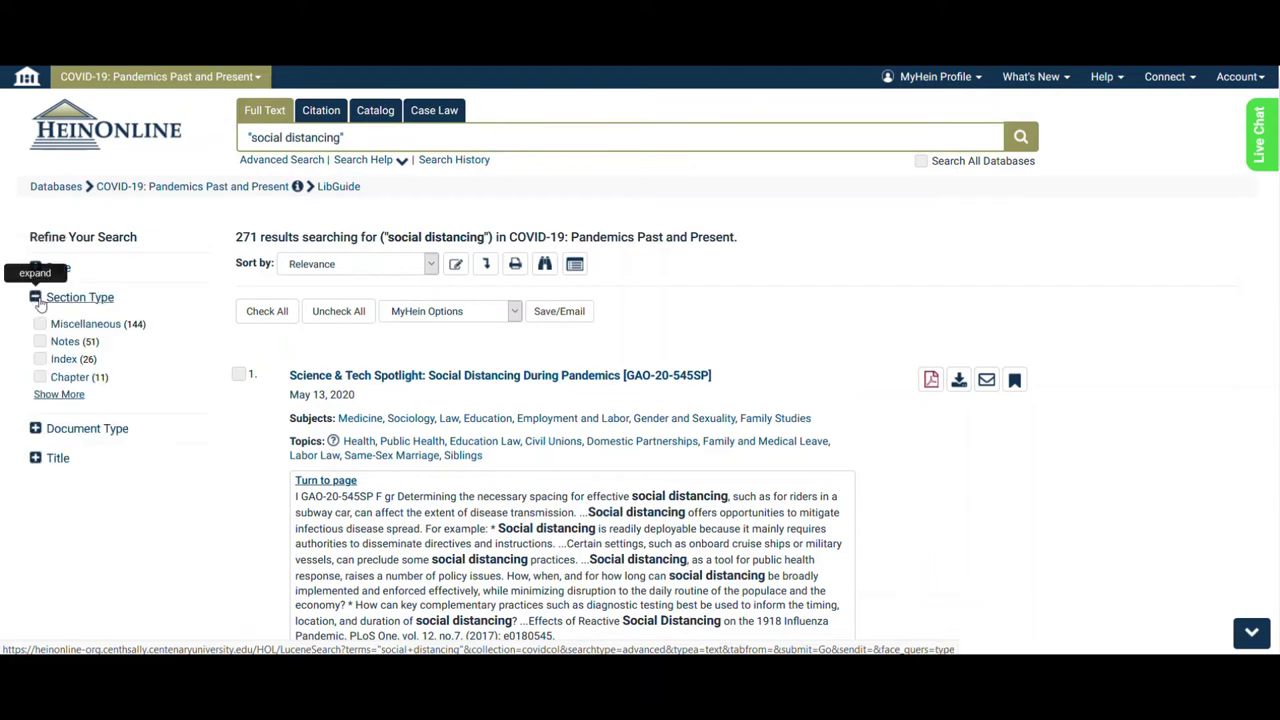
pyautogui.click(36, 298)
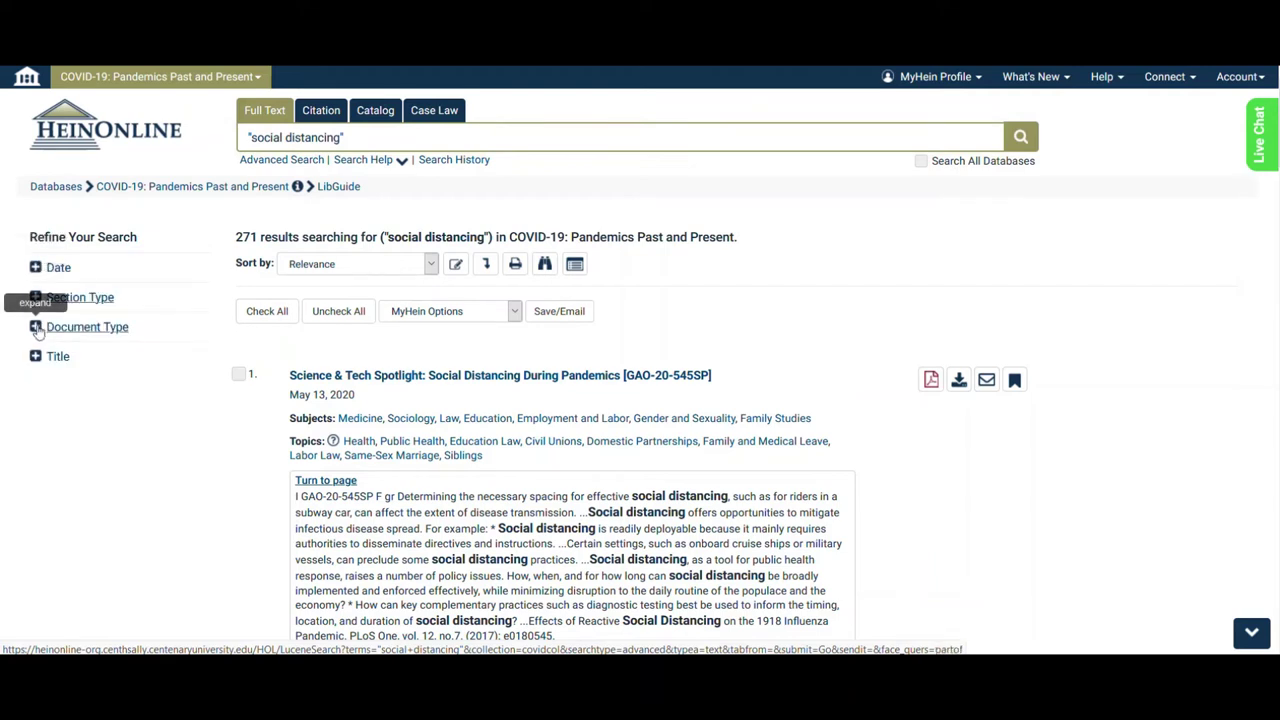
pyautogui.click(36, 327)
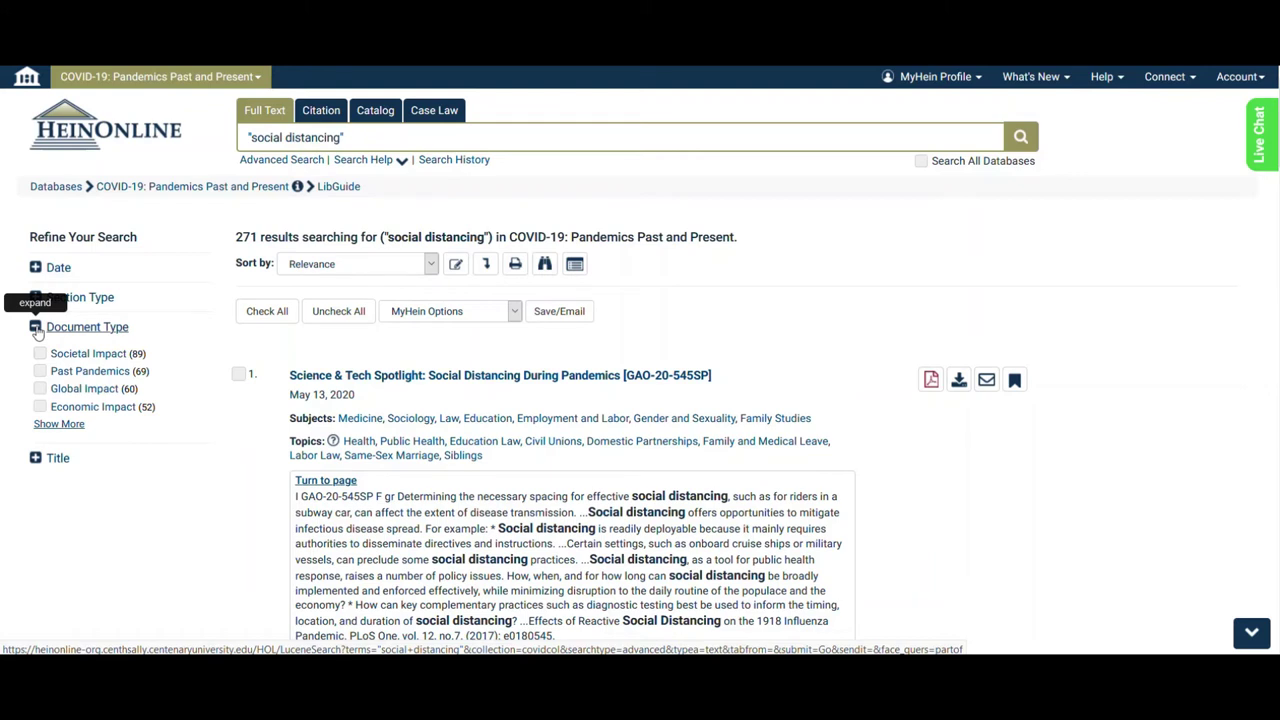
pyautogui.click(35, 327)
pyautogui.click(35, 356)
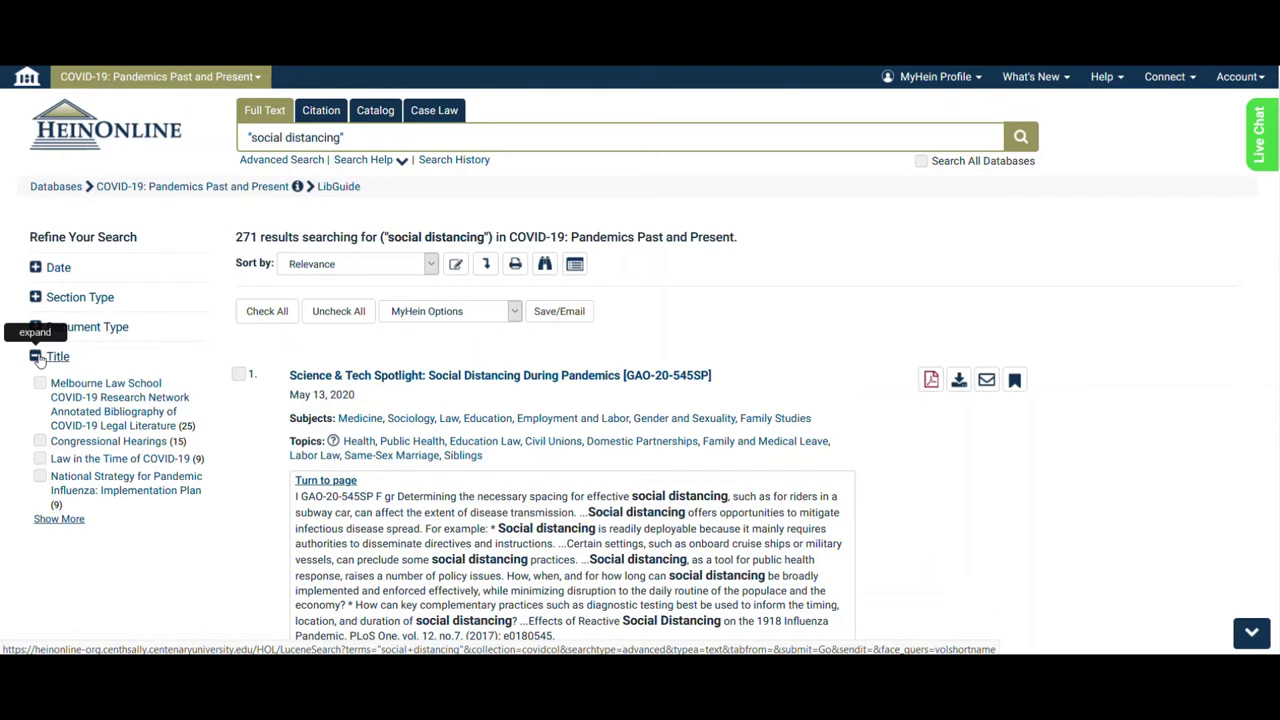
# Check the available sort orders and limit the "social distancing" results to 2016 to date and the Societal Impact document type.
pyautogui.click(430, 270)
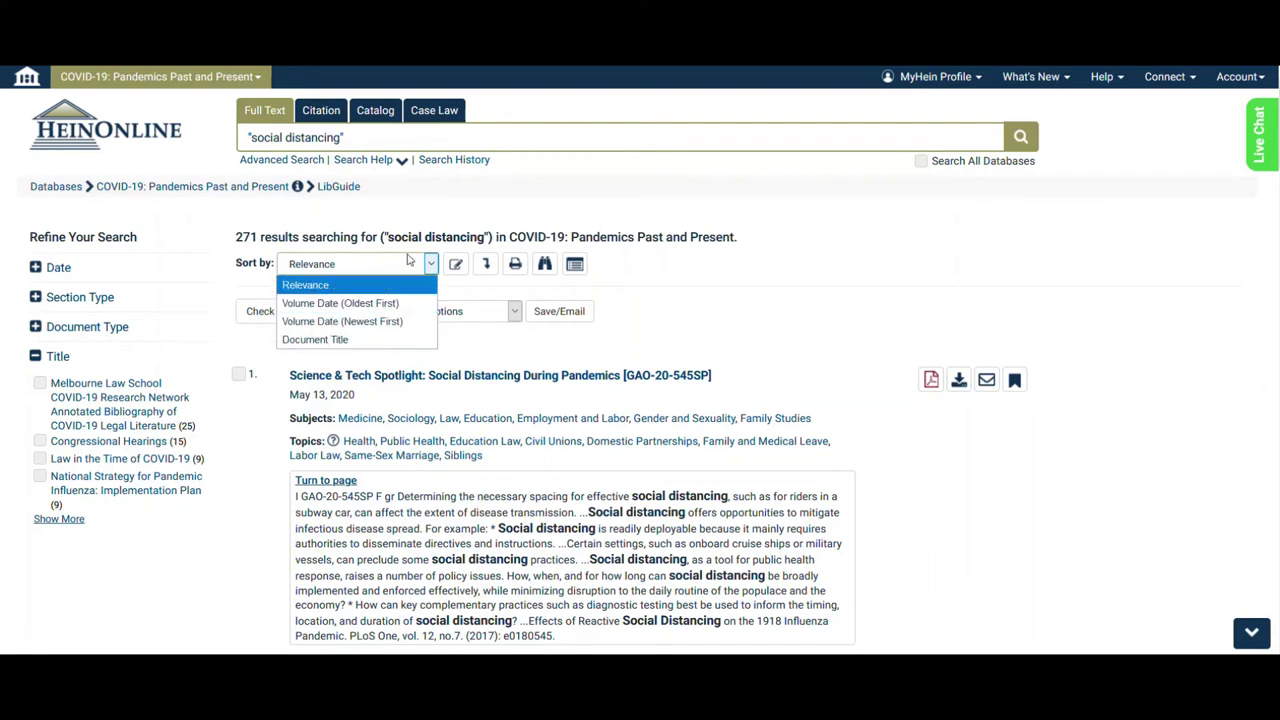
pyautogui.click(418, 219)
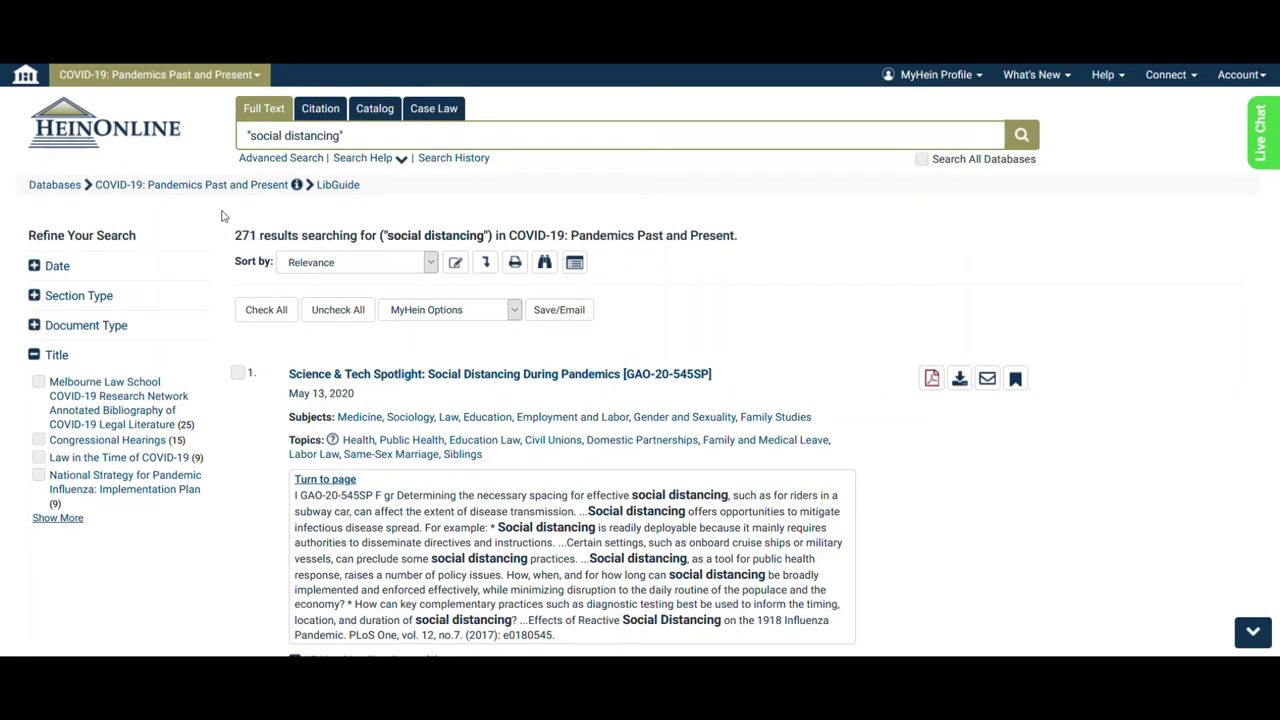
pyautogui.click(33, 268)
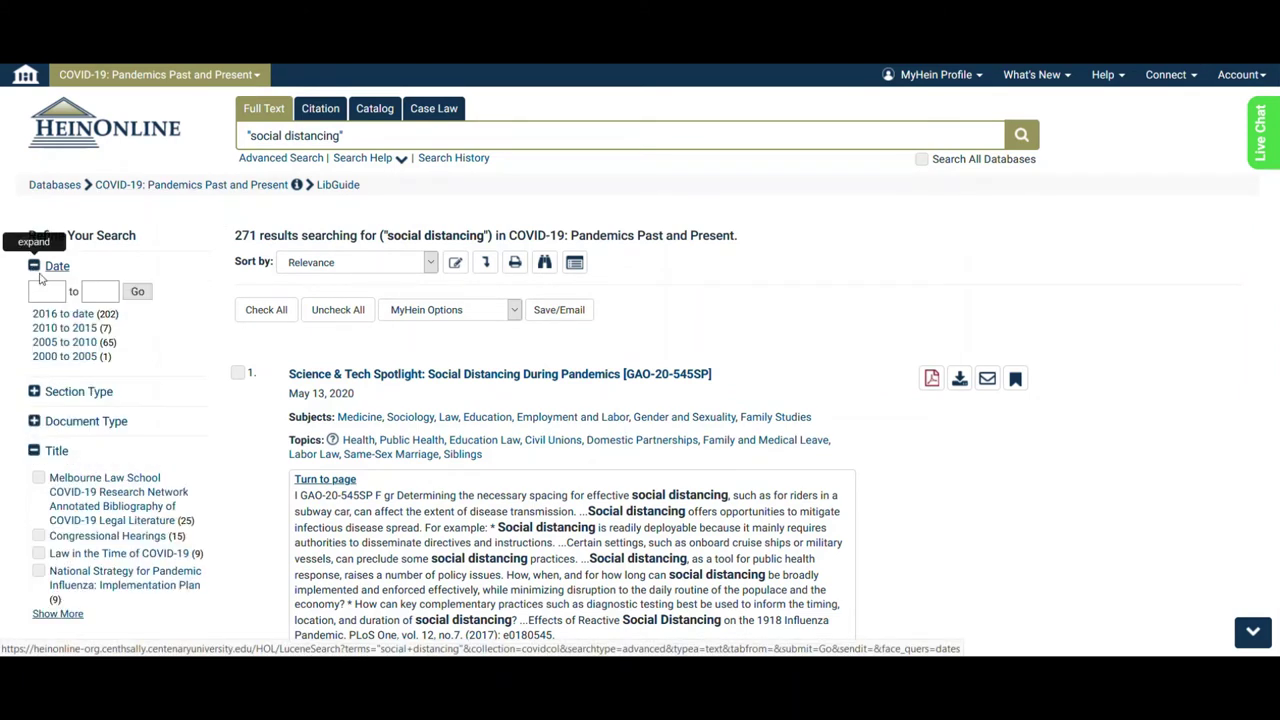
pyautogui.click(80, 318)
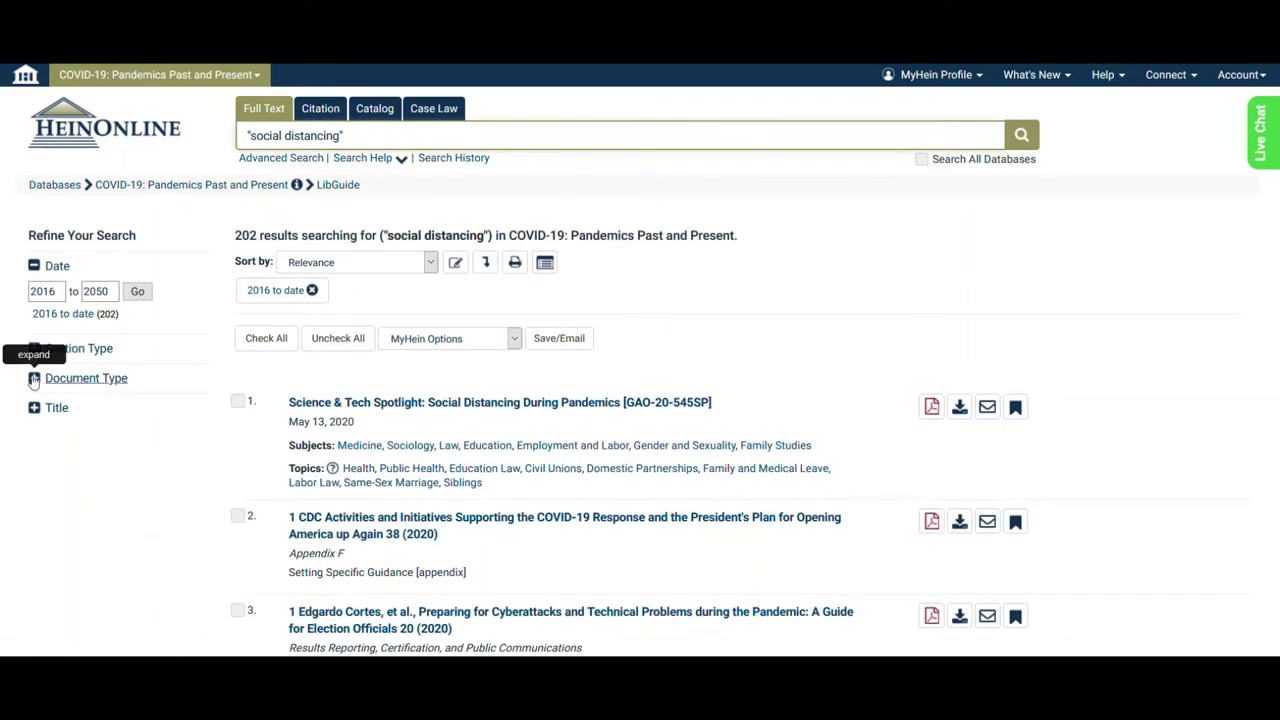
pyautogui.click(33, 378)
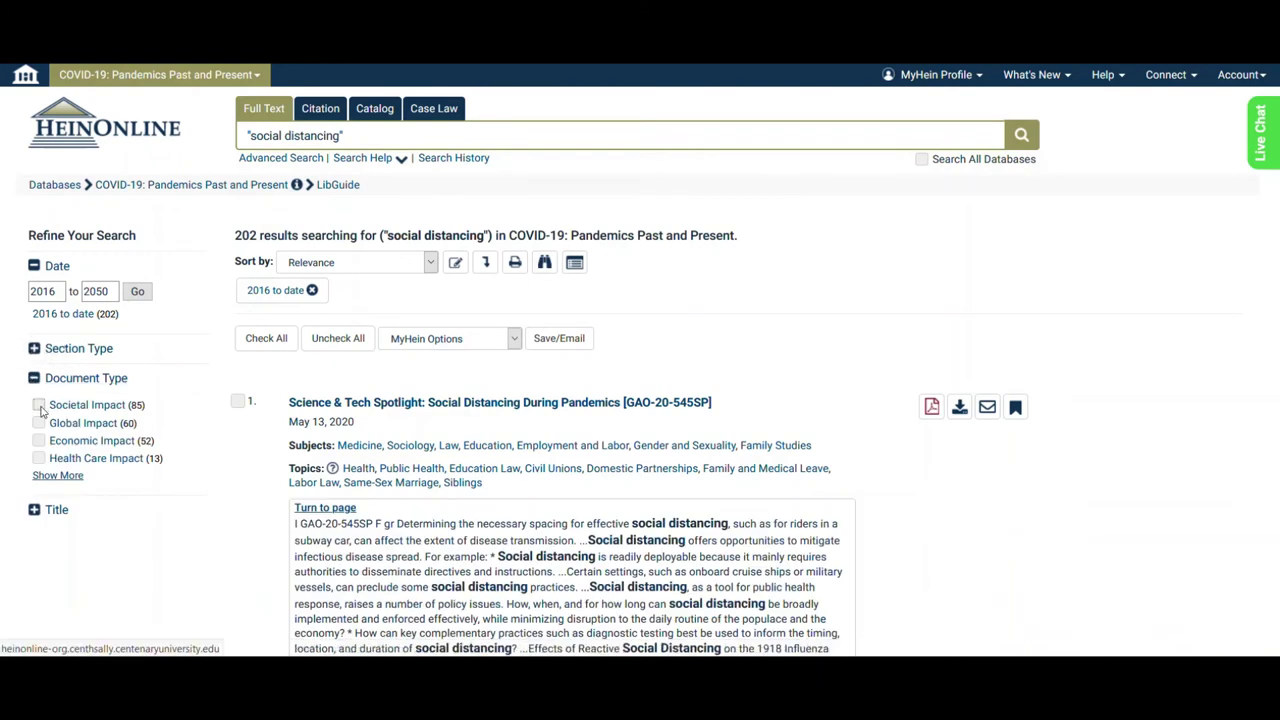
pyautogui.click(39, 406)
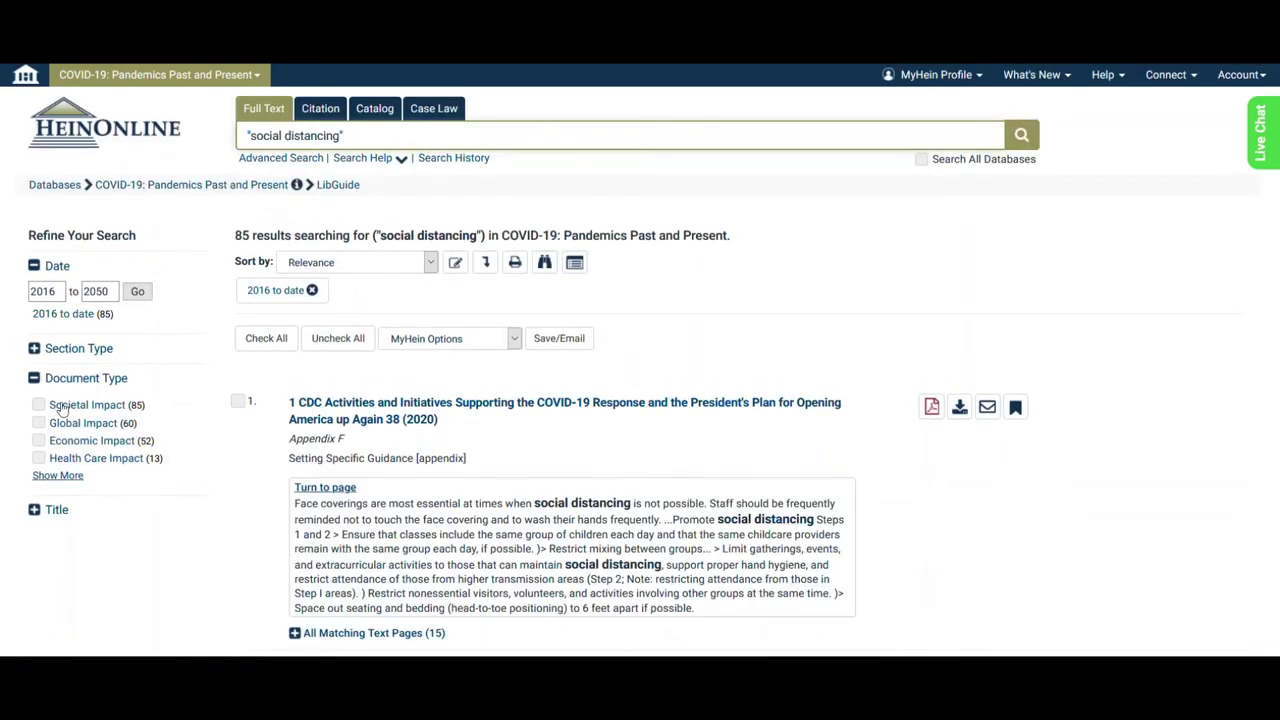
# Browse the refined results and open the "1 Law in the Time of COVID-19 59 (2020)" entry on public health law tools.
pyautogui.scroll(-1, 541, 383)
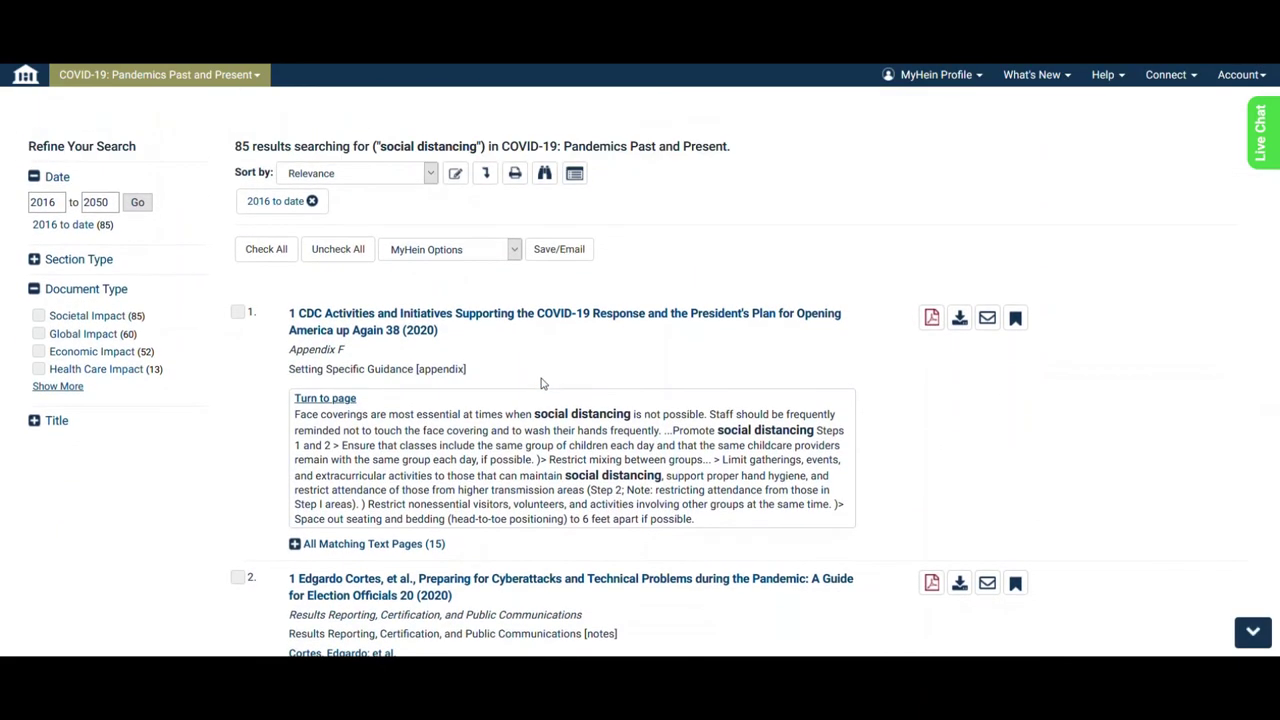
pyautogui.scroll(-1, 541, 383)
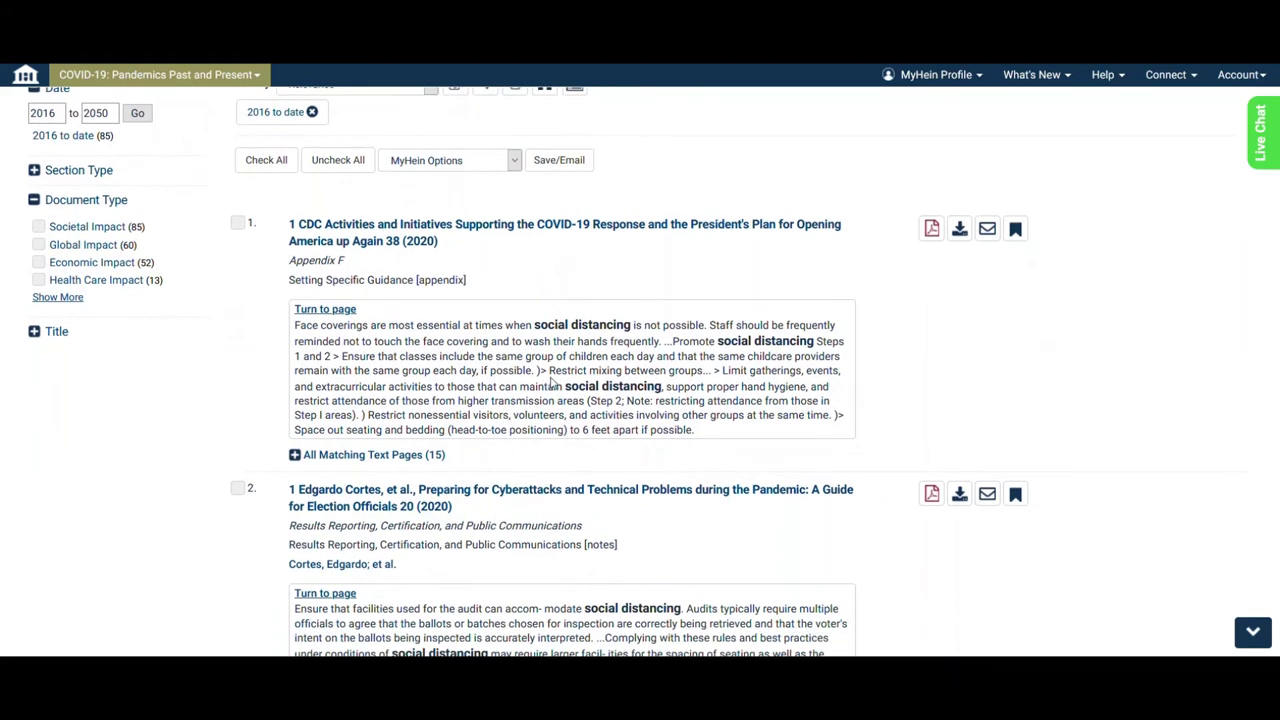
pyautogui.scroll(-3, 553, 382)
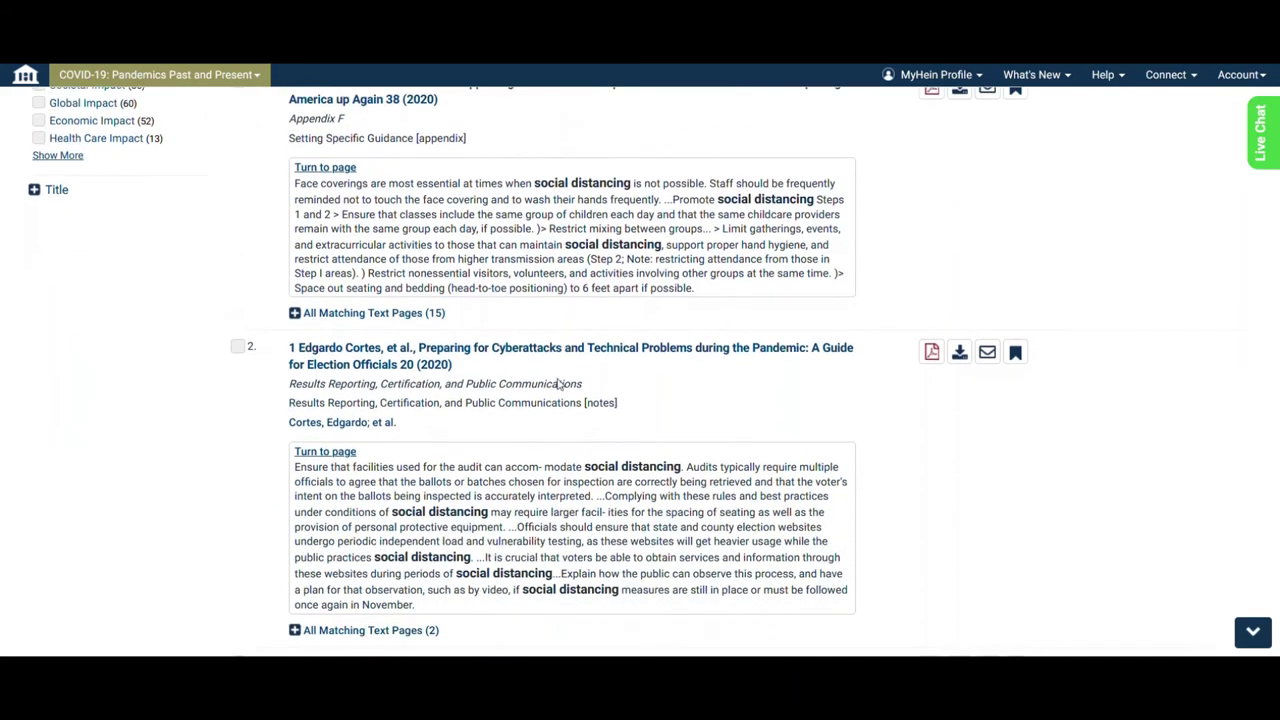
pyautogui.scroll(-8, 559, 384)
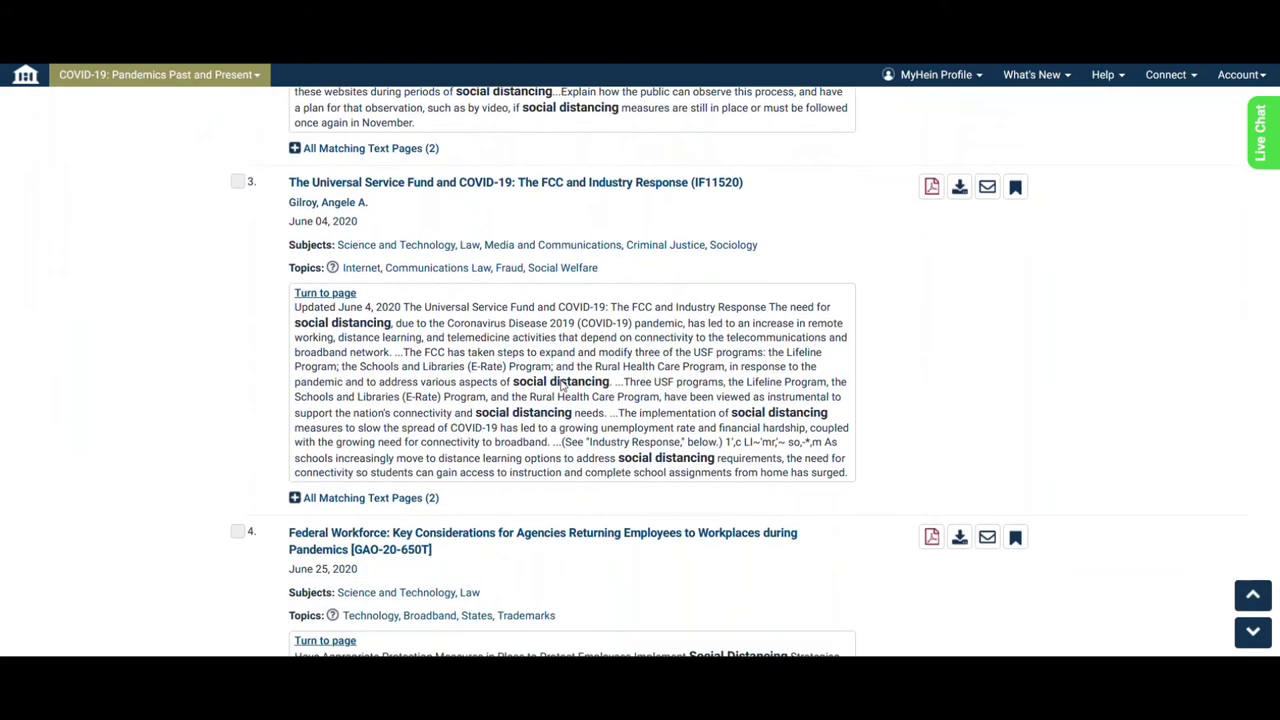
pyautogui.scroll(-5, 568, 382)
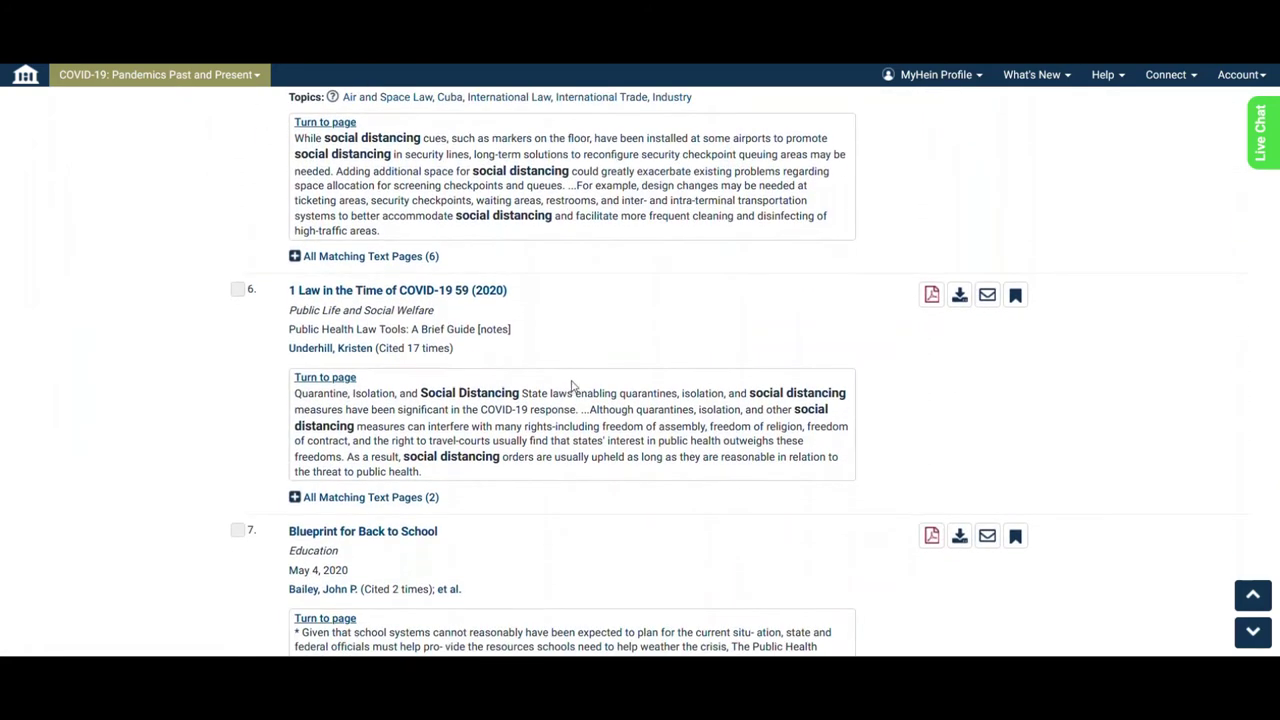
pyautogui.click(447, 297)
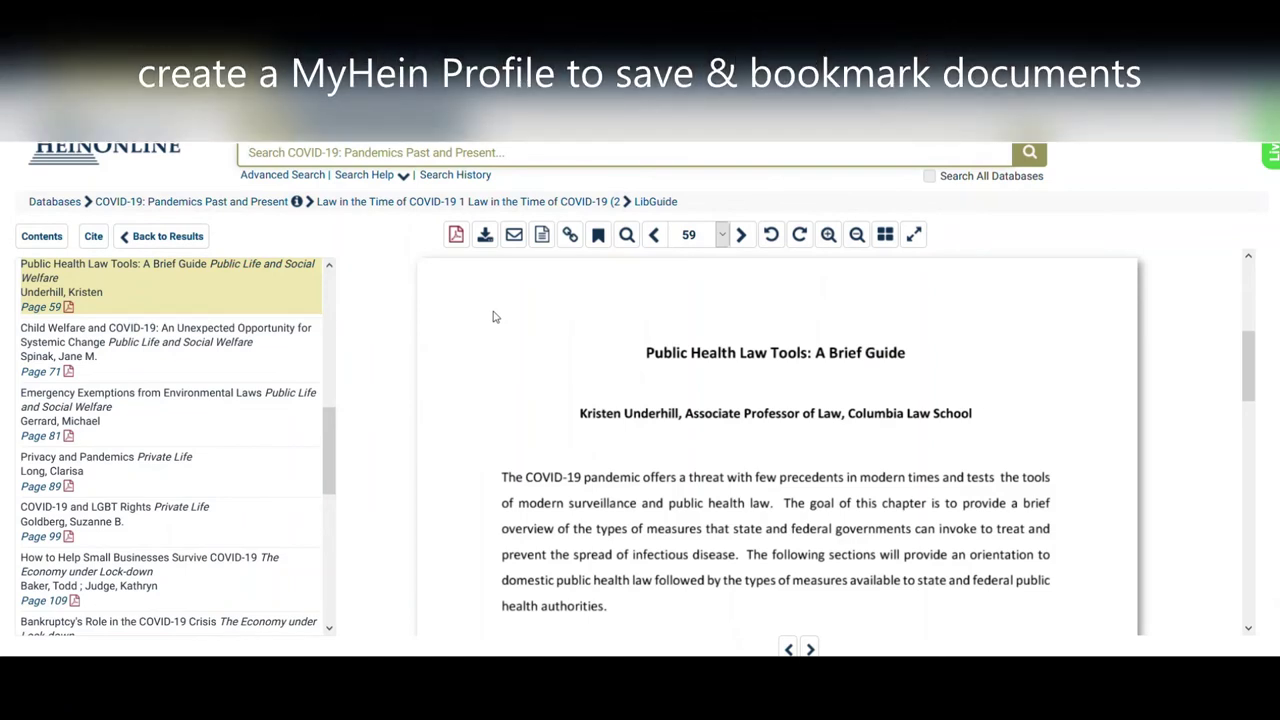
# Read on to page 60 of the chapter and view the document's citation formats.
pyautogui.scroll(-1, 810, 395)
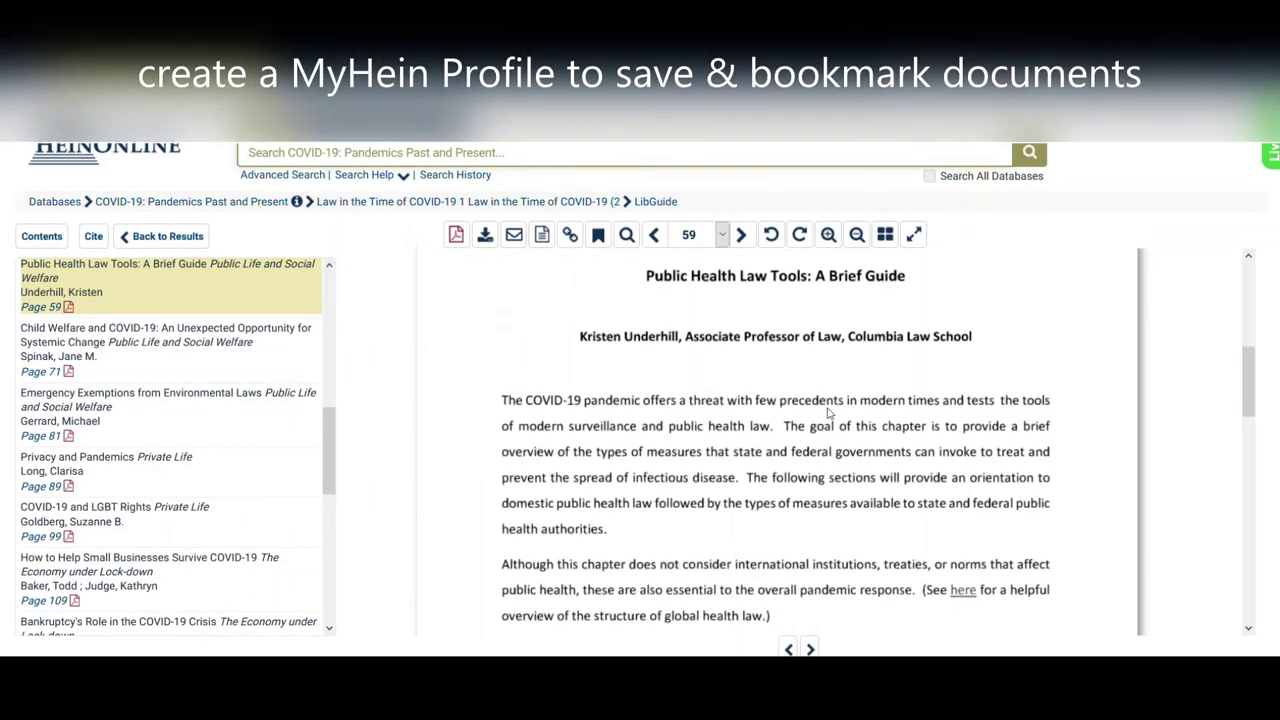
pyautogui.click(810, 649)
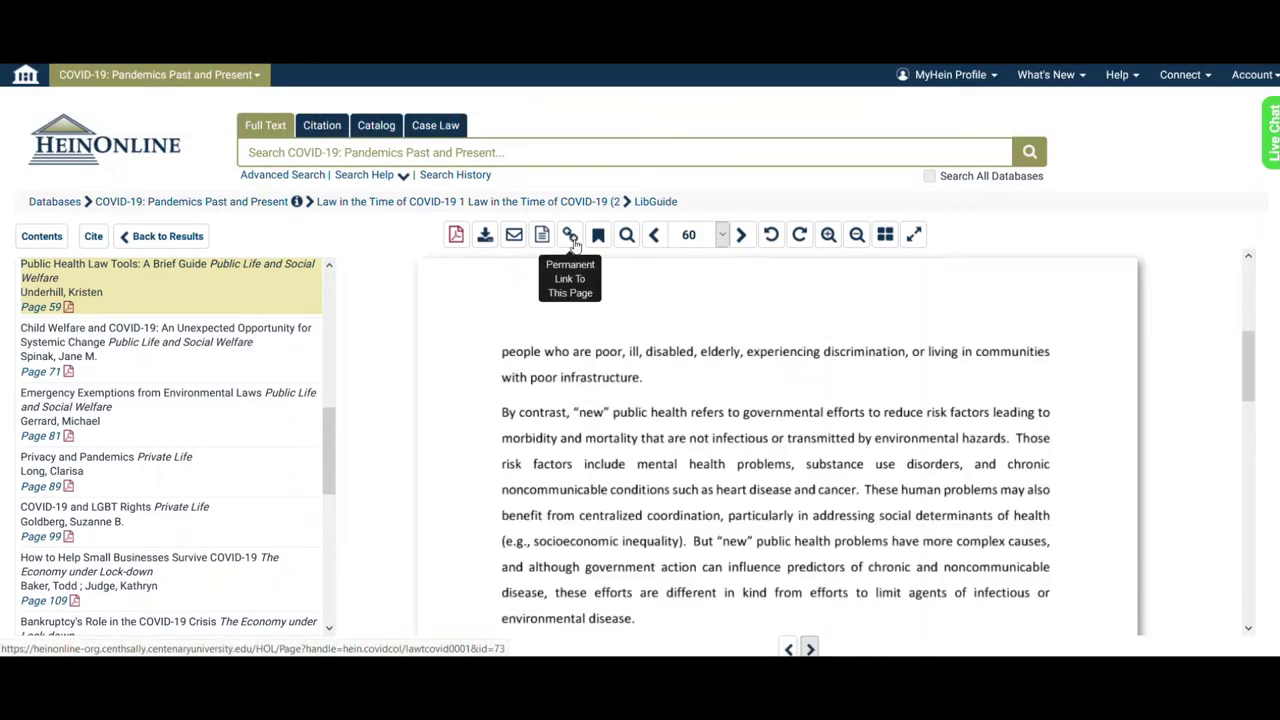
pyautogui.click(95, 240)
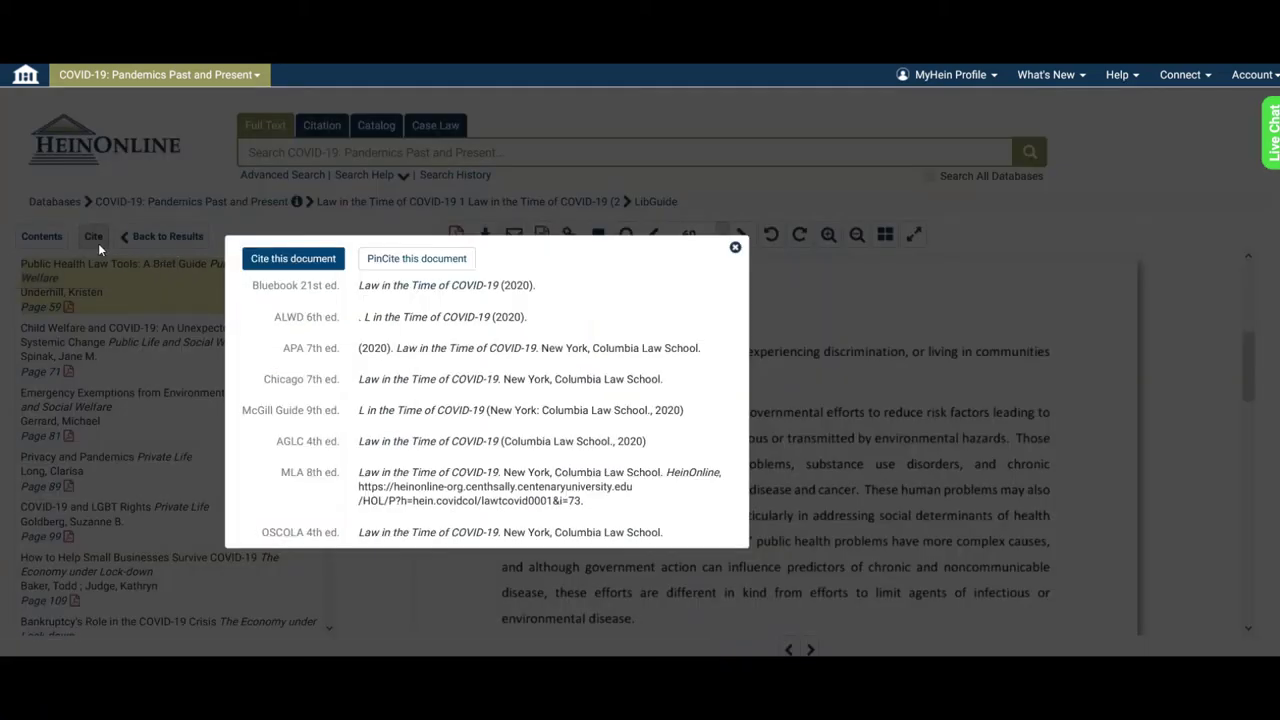
pyautogui.click(716, 192)
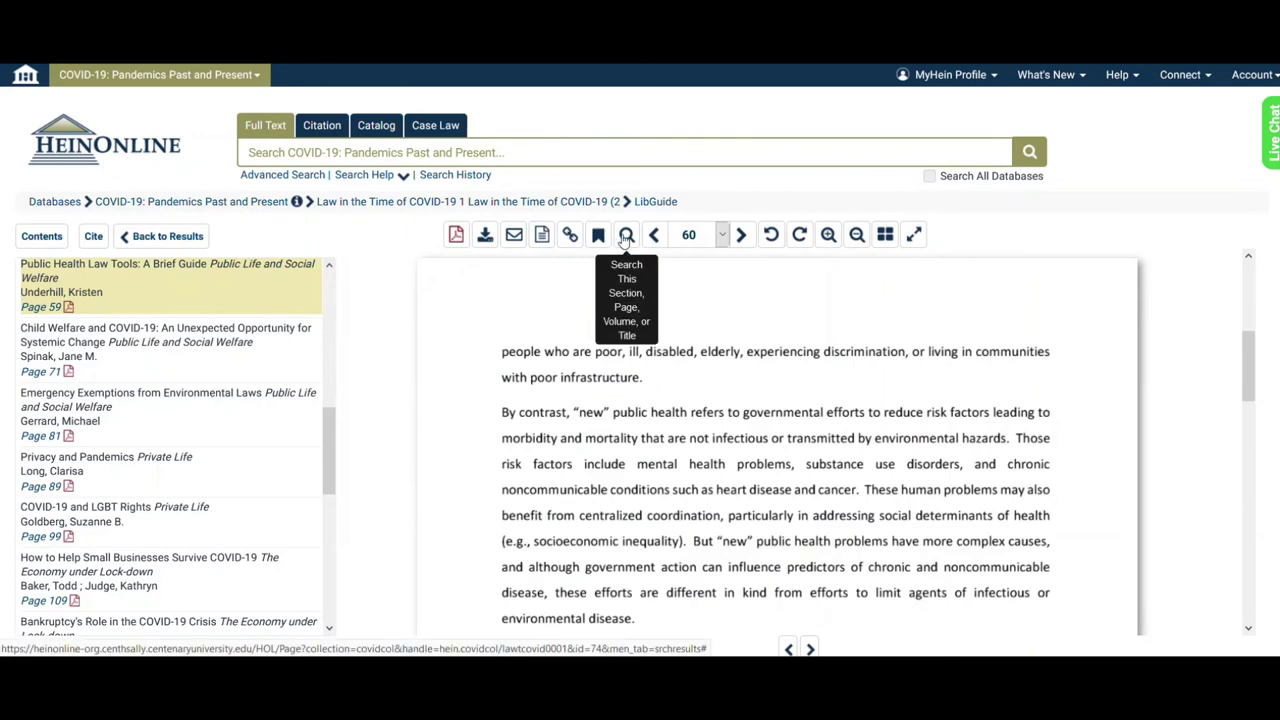
# Search within this section of the document for "contact tracing".
pyautogui.click(626, 236)
pyautogui.click(604, 284)
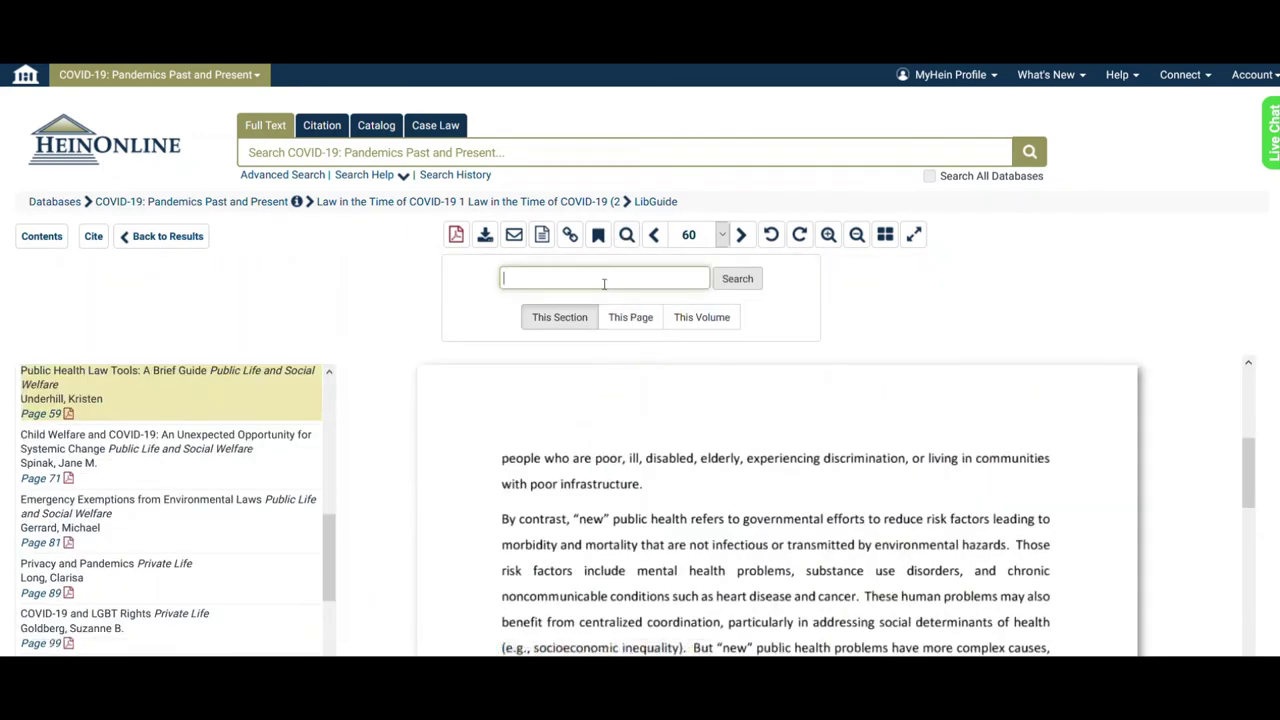
pyautogui.write('con')
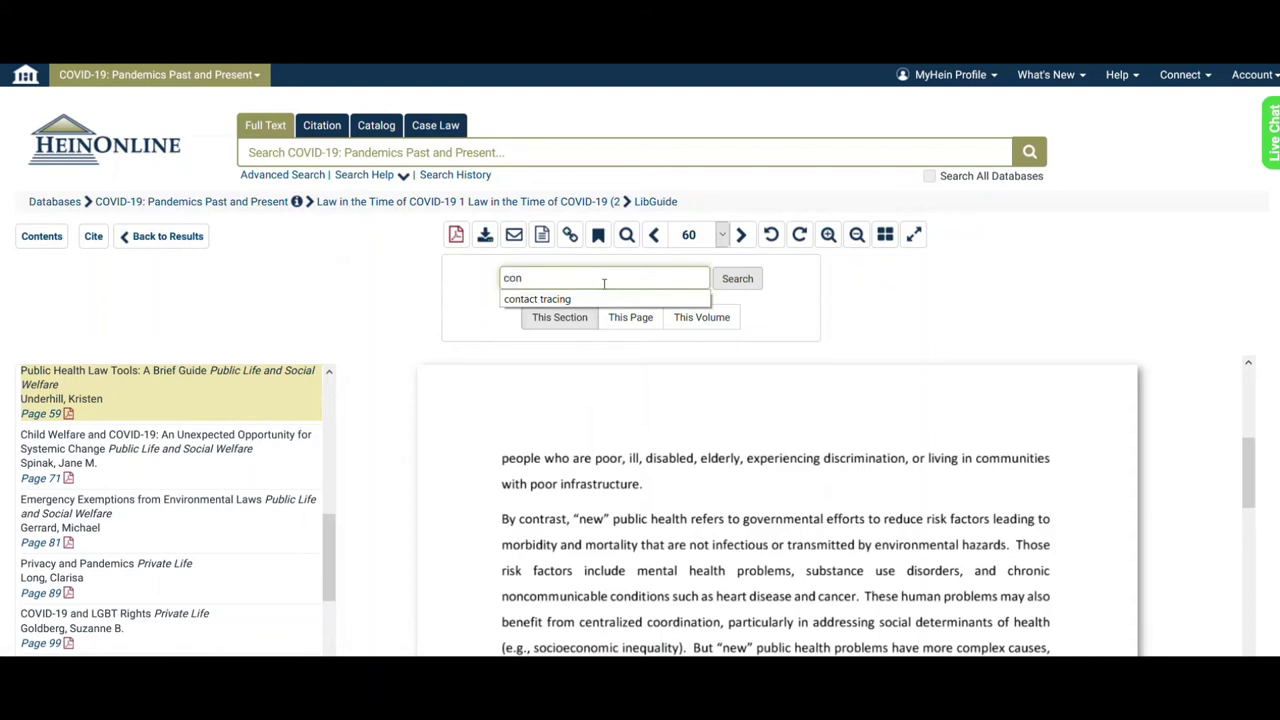
pyautogui.click(604, 299)
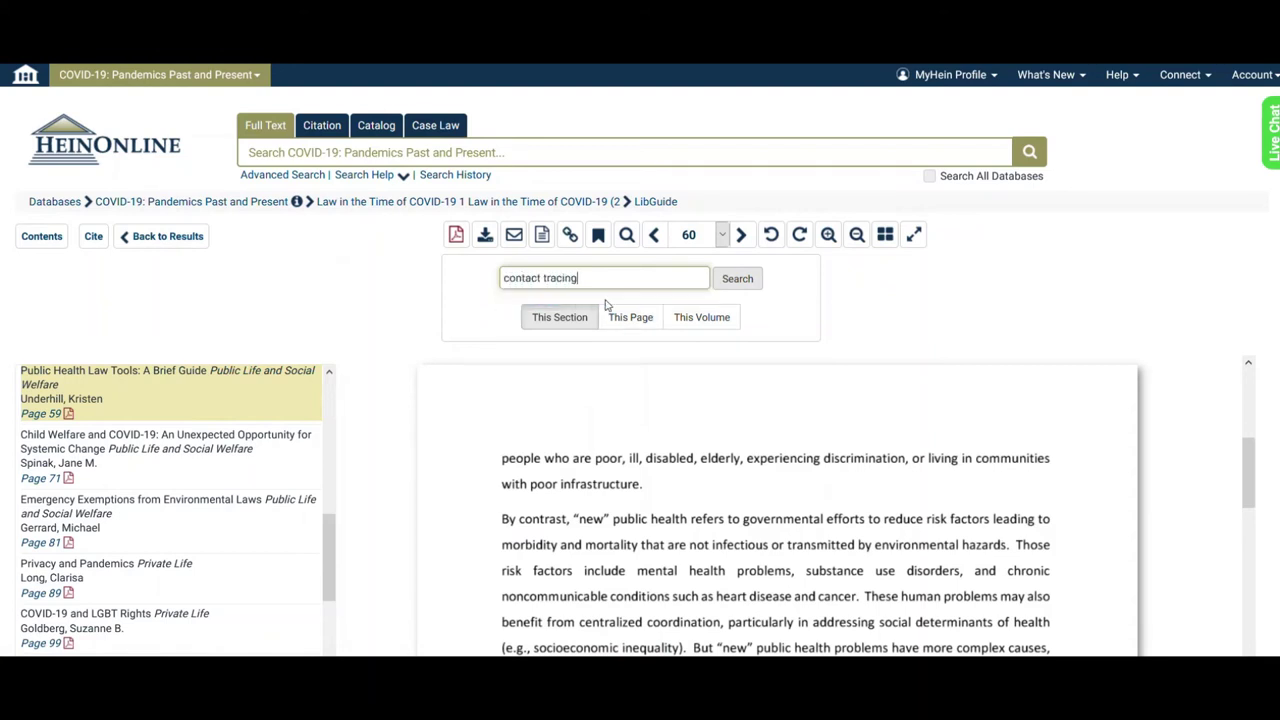
pyautogui.click(740, 286)
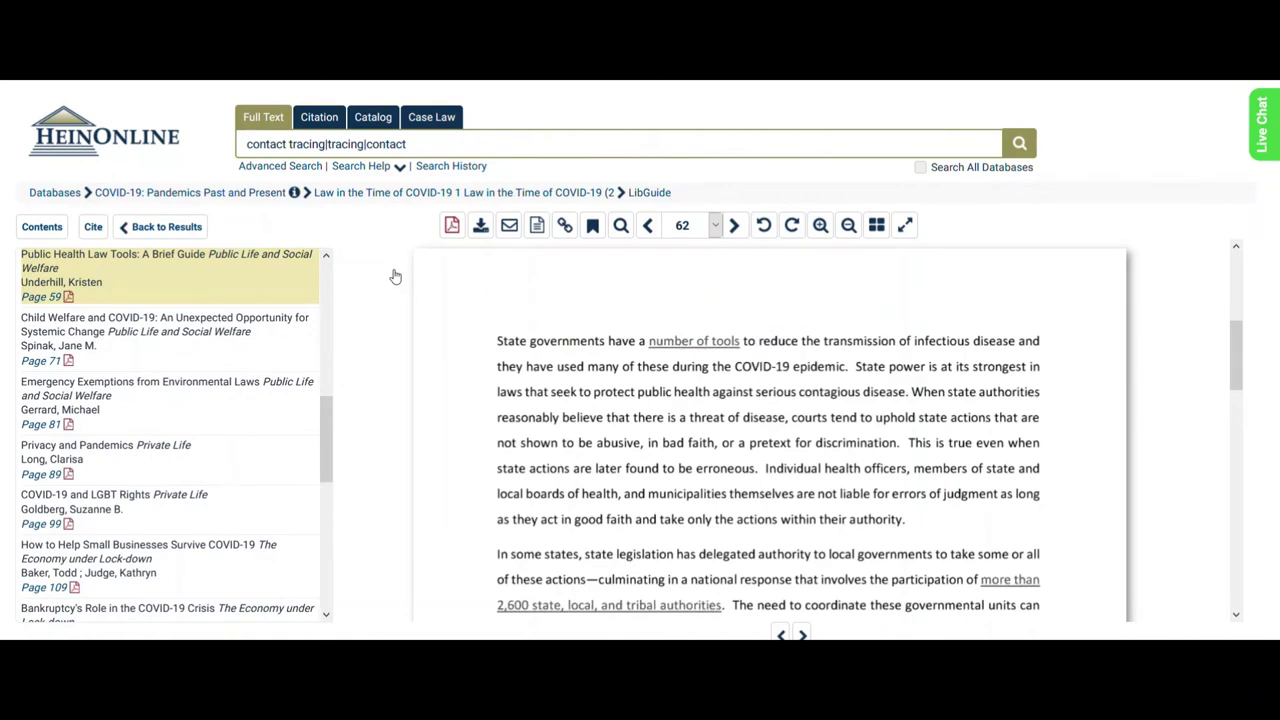
# Return to the COVID-19: Pandemics Past and Present database and run a Venn diagram search for "synchronous education" AND zoom.
pyautogui.click(250, 197)
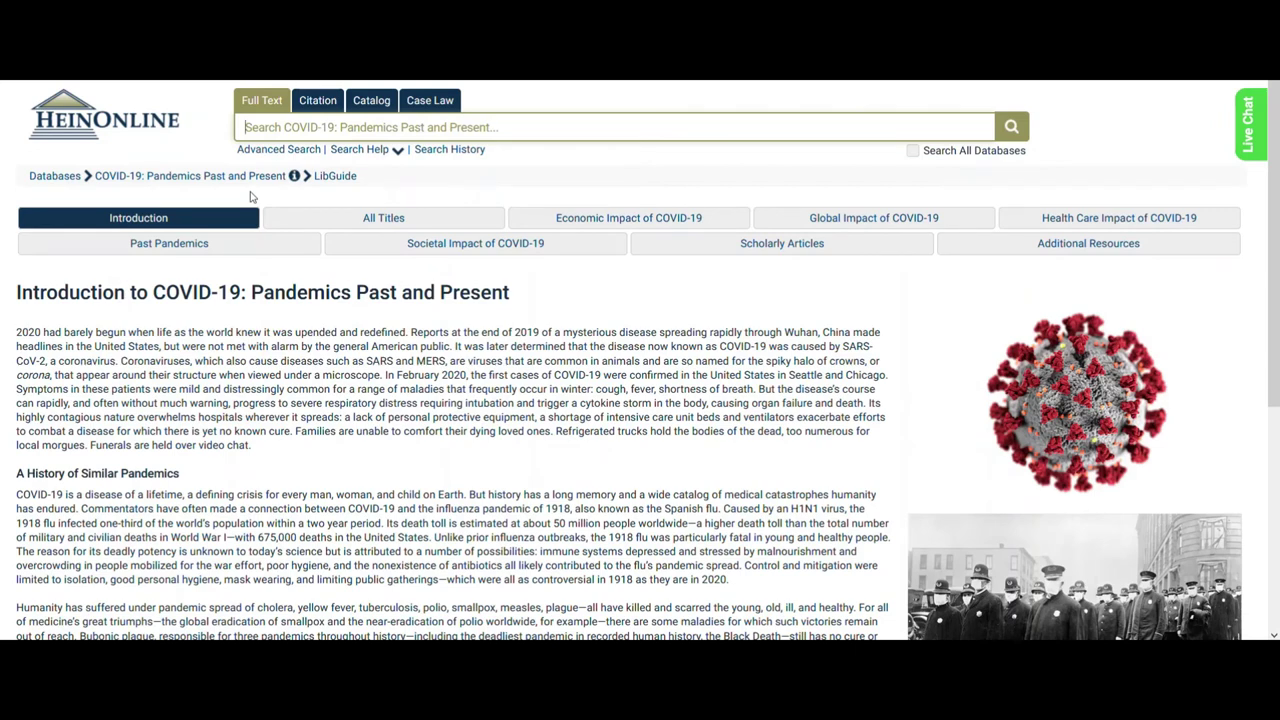
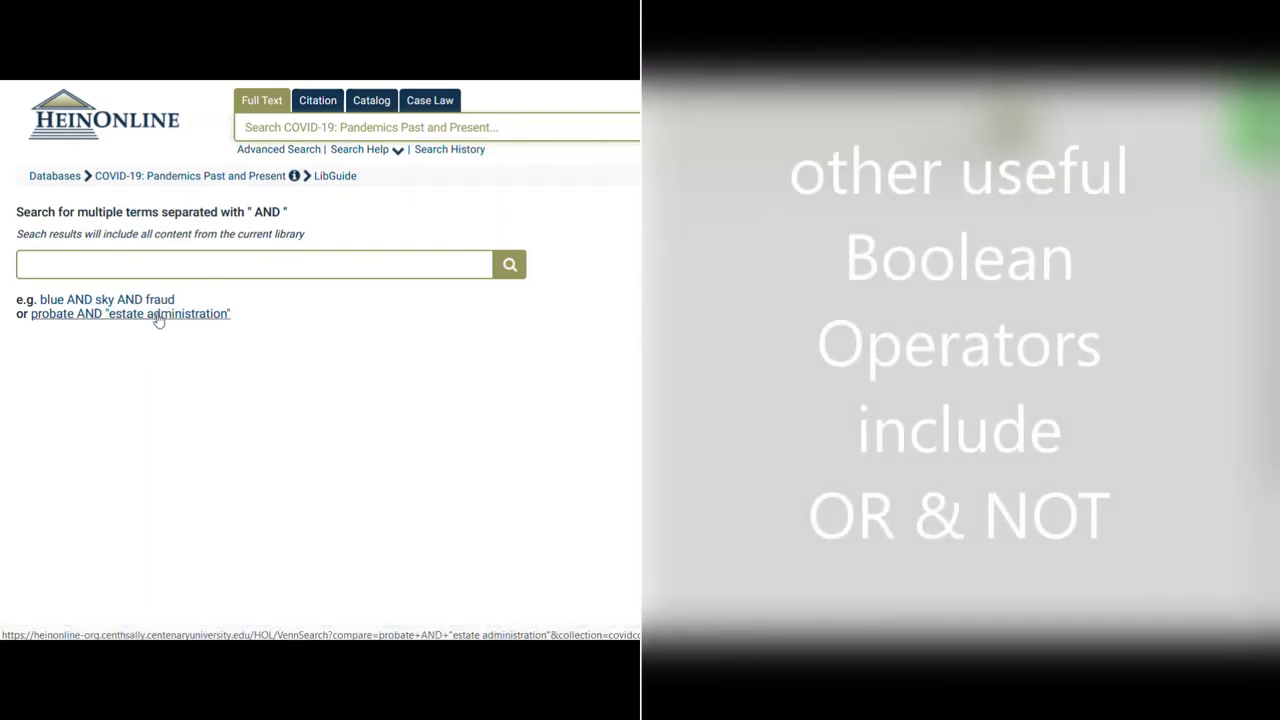
pyautogui.click(184, 268)
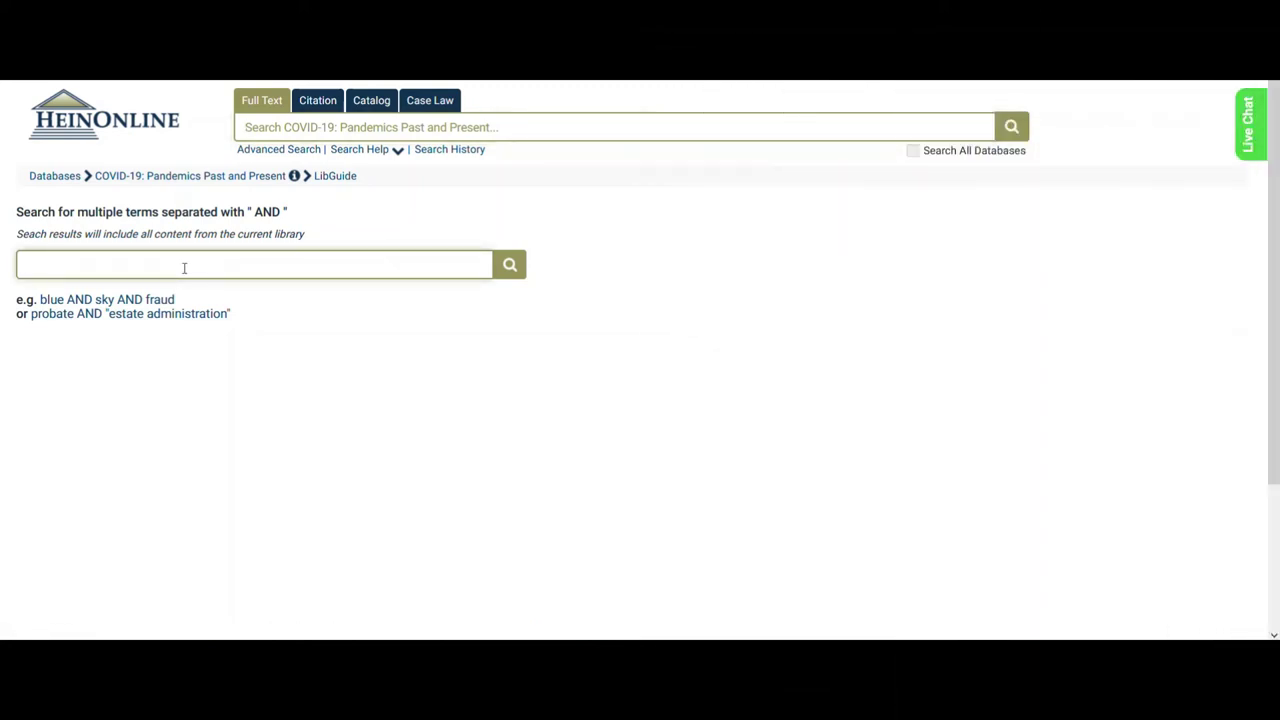
pyautogui.write('"synchronous education')
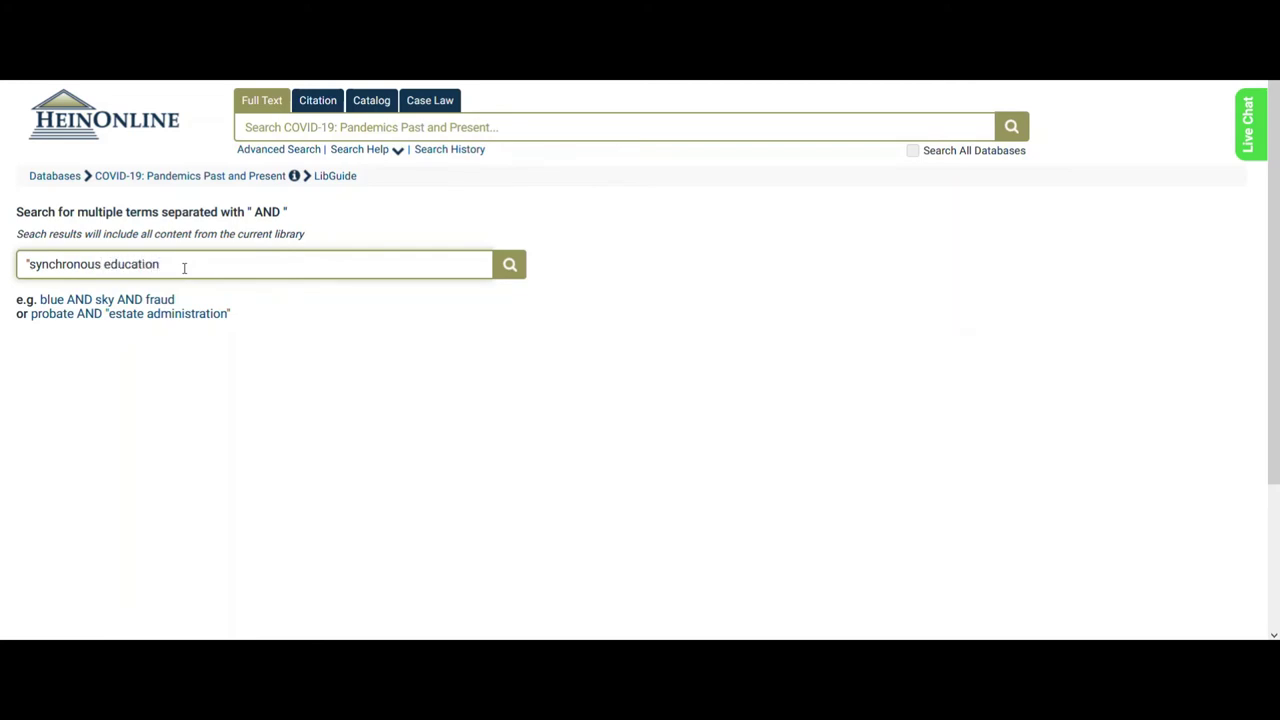
pyautogui.write('" AND zoom')
pyautogui.click(509, 264)
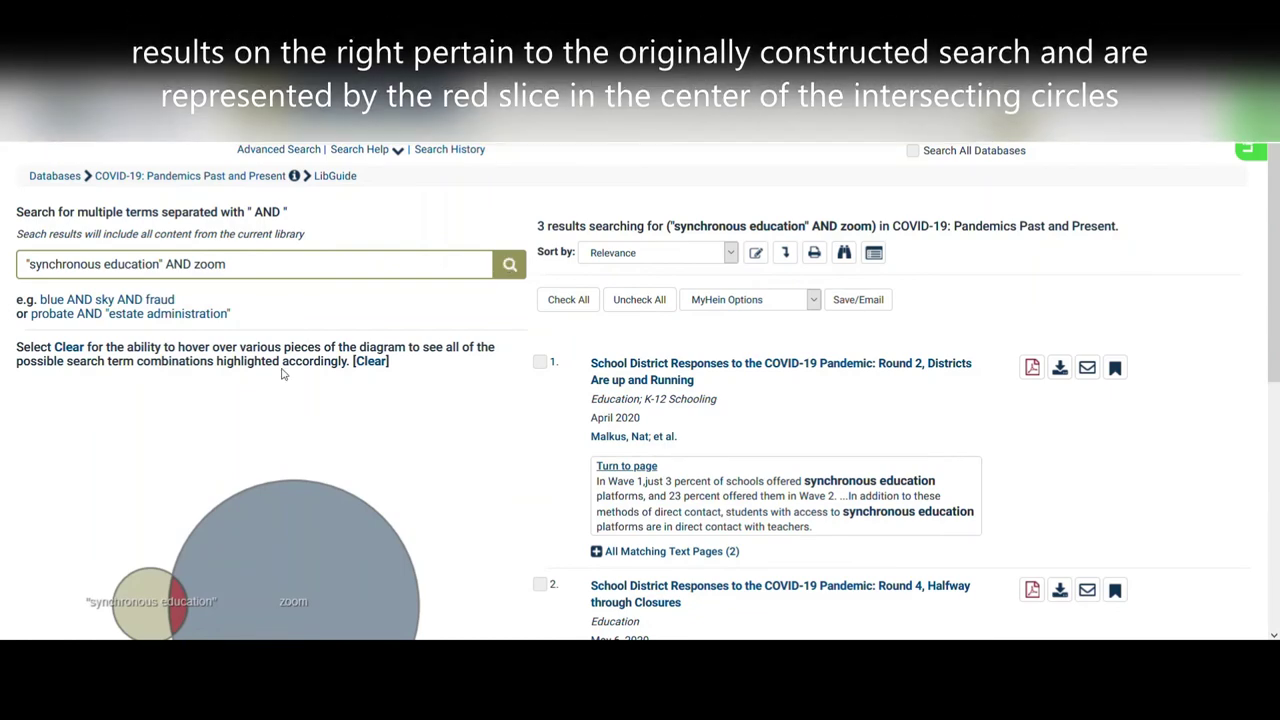
# Clear the Venn diagram's selection and view the results for the zoom and "synchronous education" circles separately.
pyautogui.scroll(-2, 266, 361)
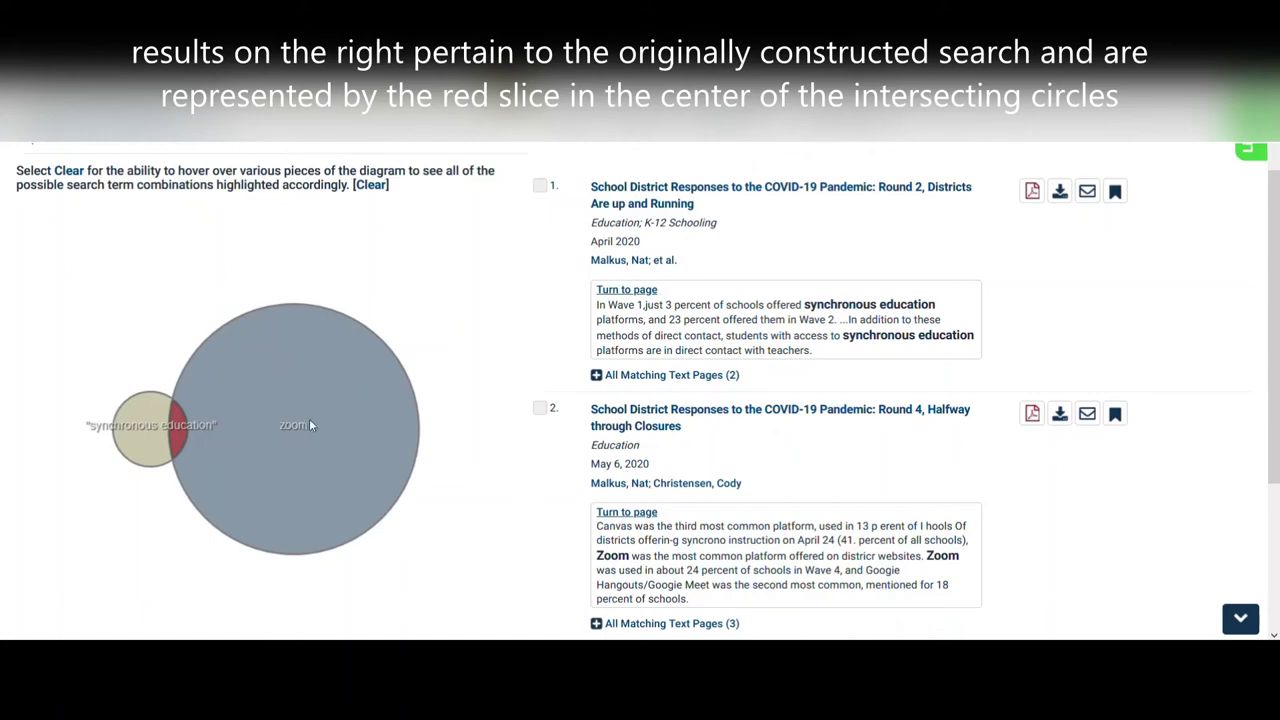
pyautogui.scroll(2, 491, 378)
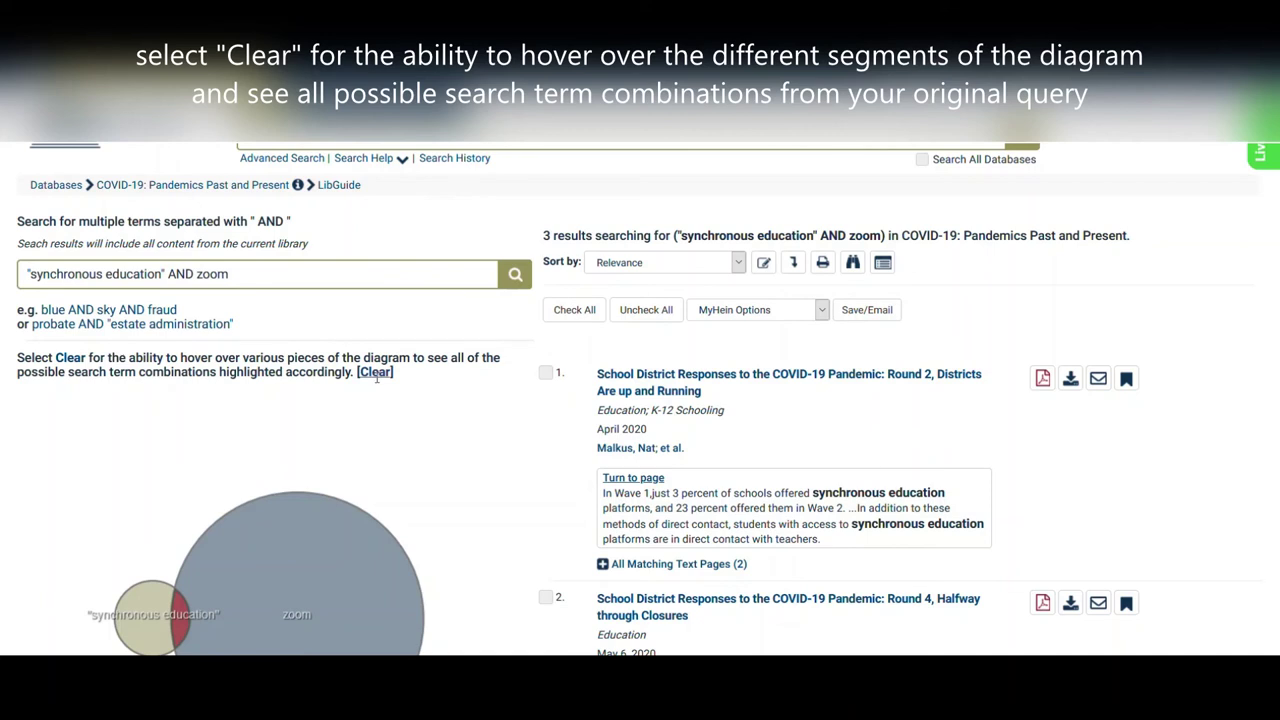
pyautogui.click(375, 372)
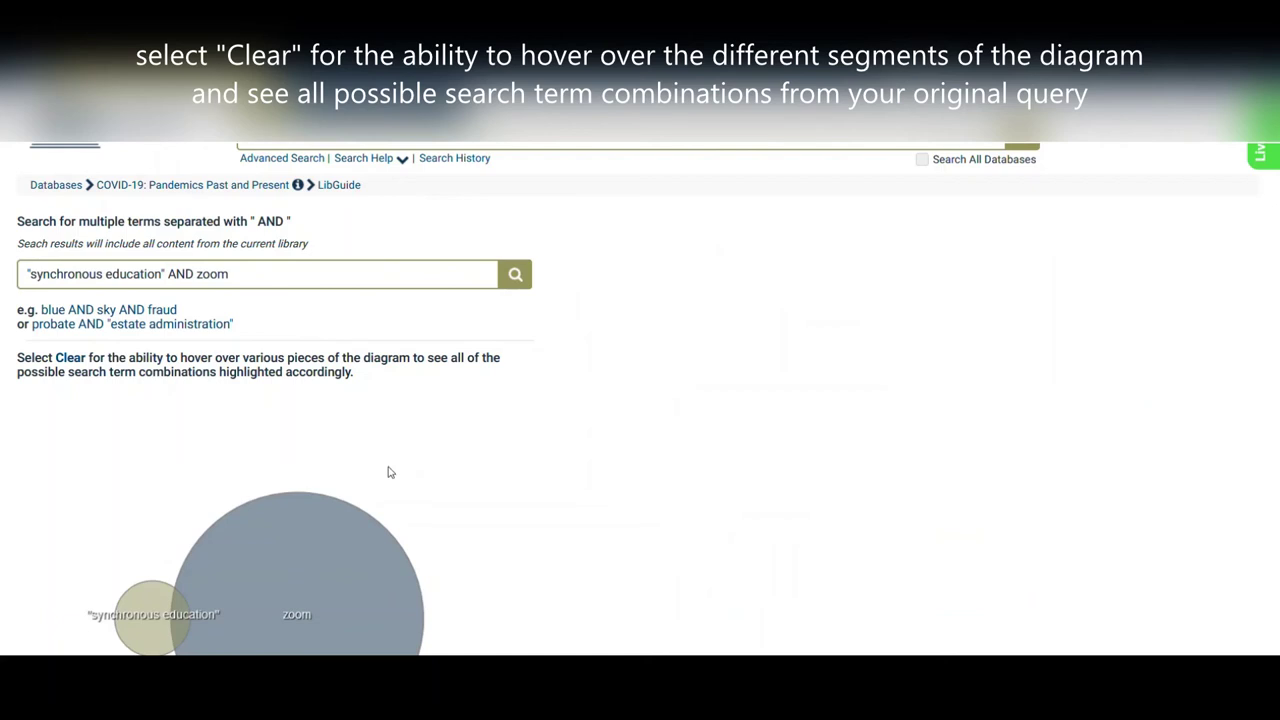
pyautogui.click(300, 541)
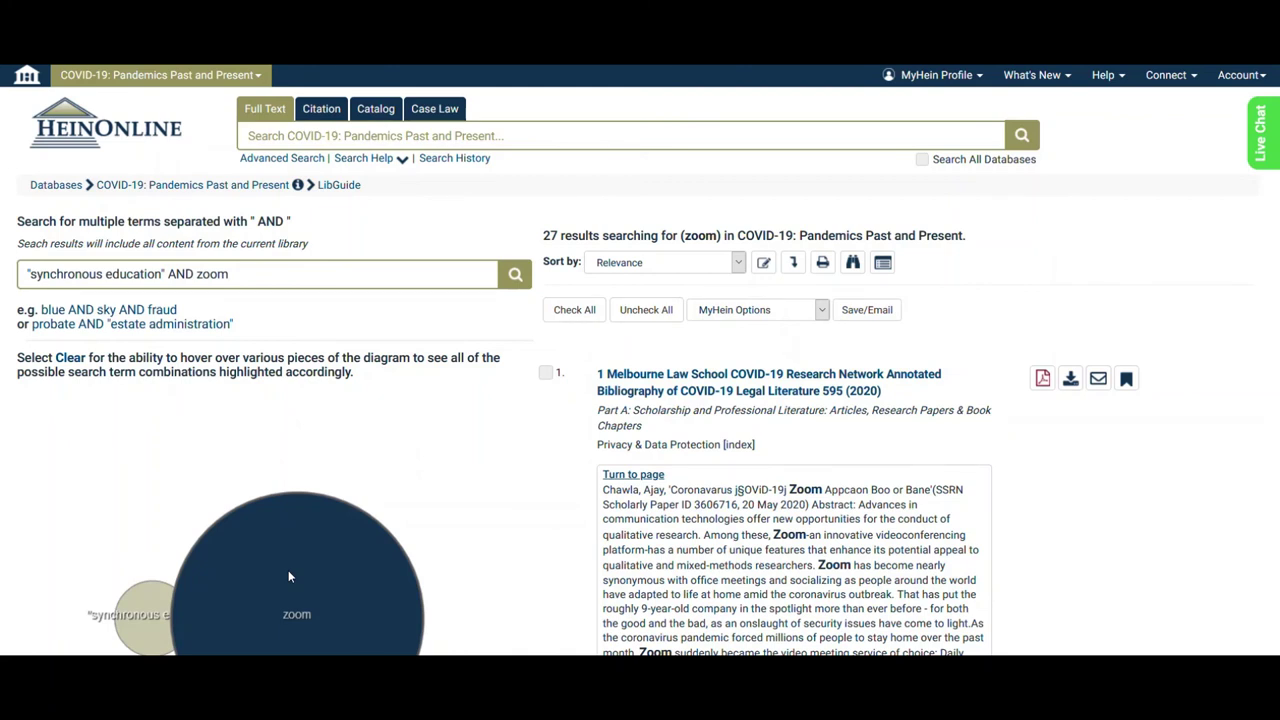
pyautogui.click(289, 569)
pyautogui.click(140, 610)
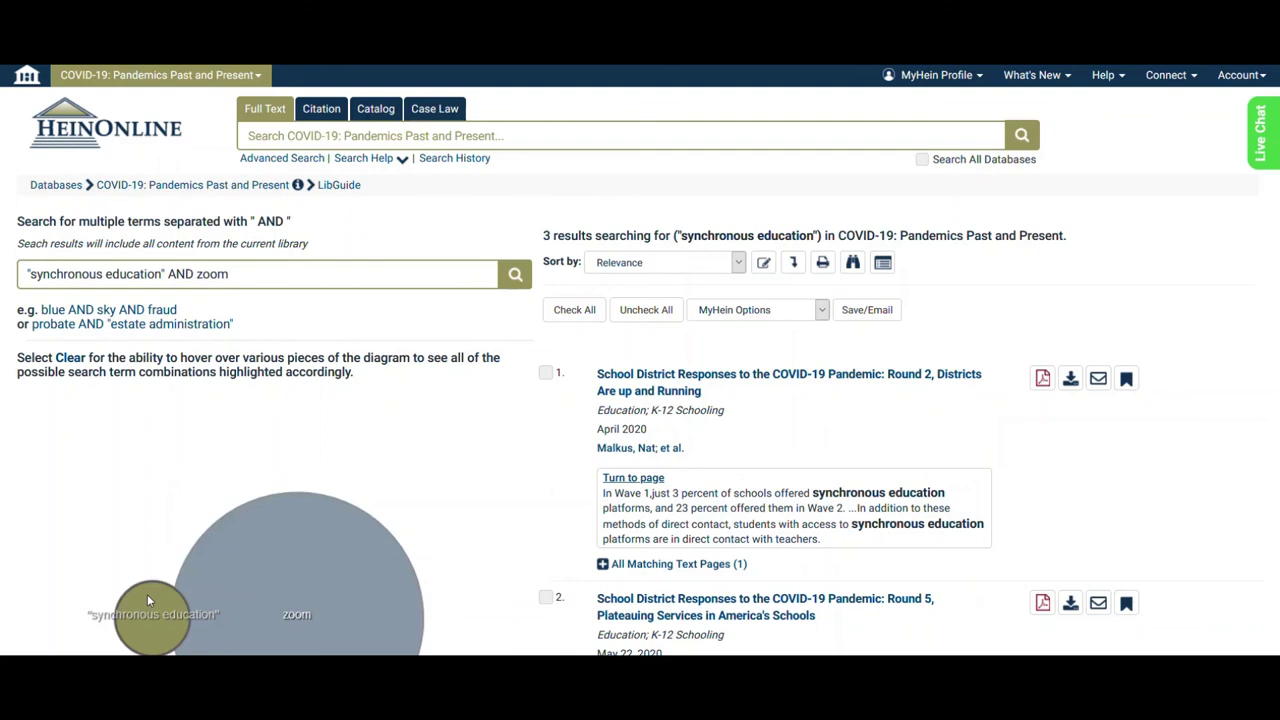
# Compare the zoom circle's results with the overlap's and select the segment where both search terms intersect.
pyautogui.moveTo(339, 545)
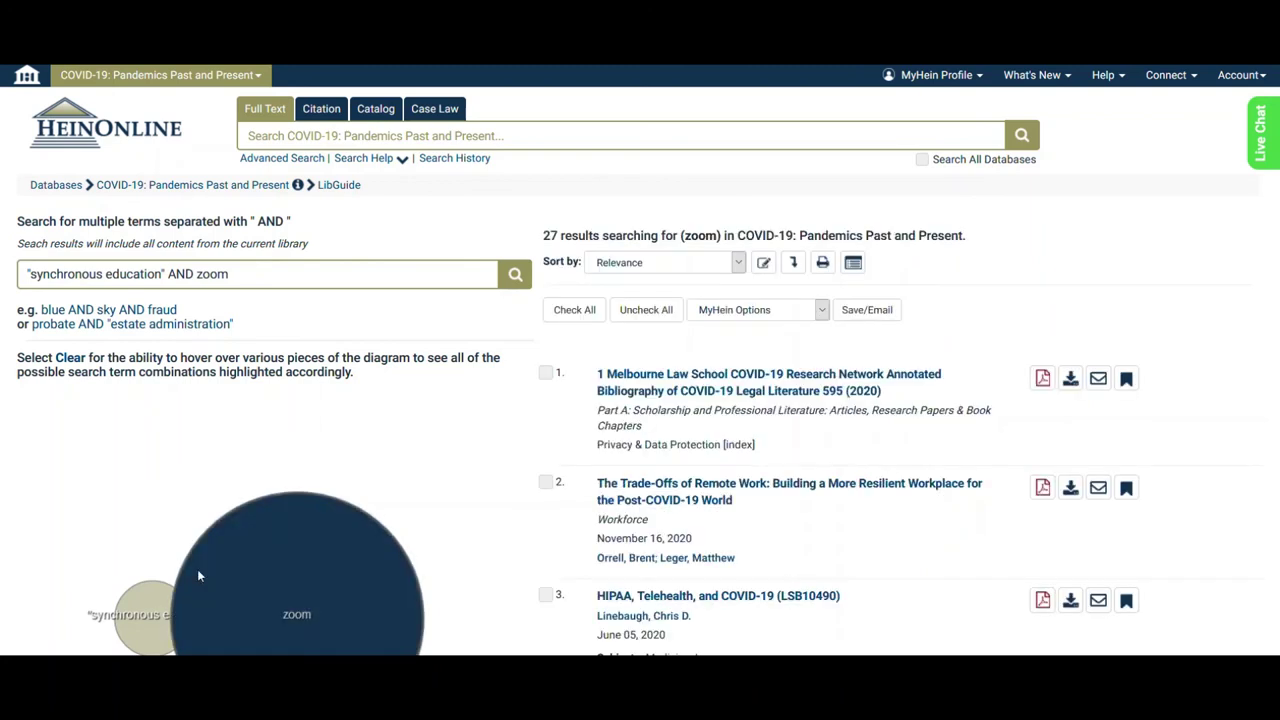
pyautogui.moveTo(183, 616)
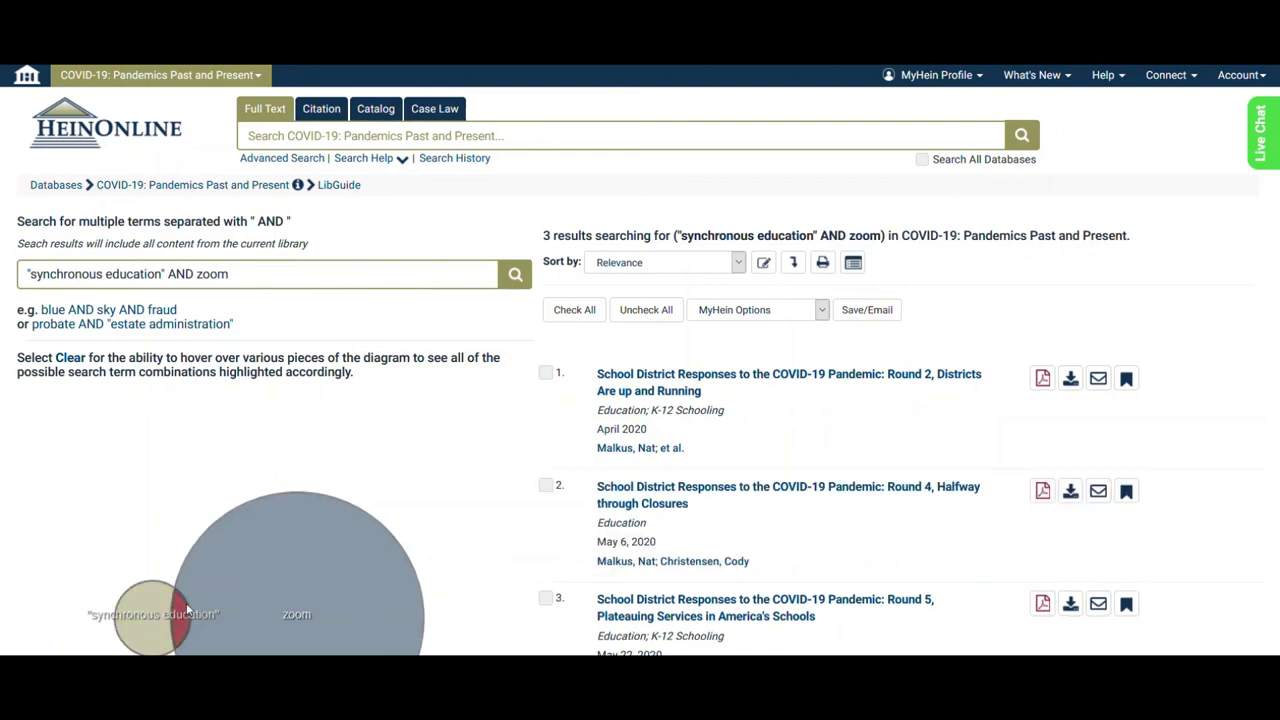
pyautogui.moveTo(224, 604)
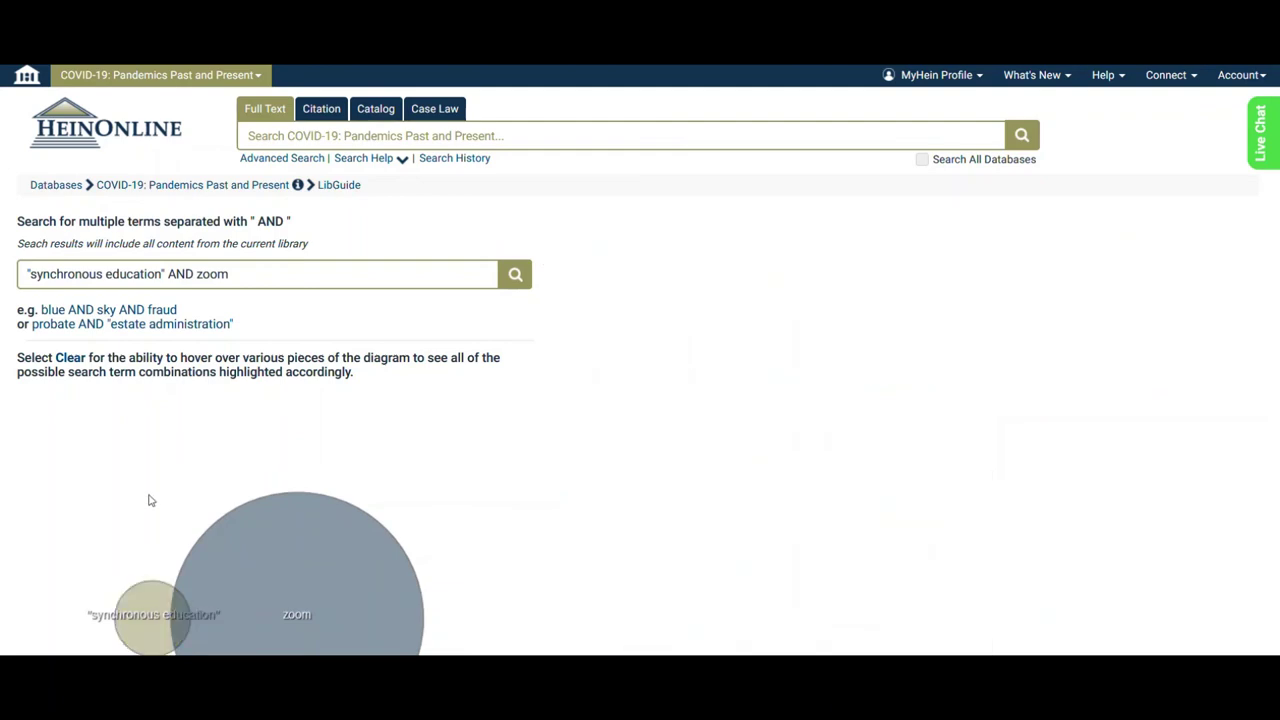
pyautogui.scroll(-1, 160, 500)
pyautogui.moveTo(183, 524)
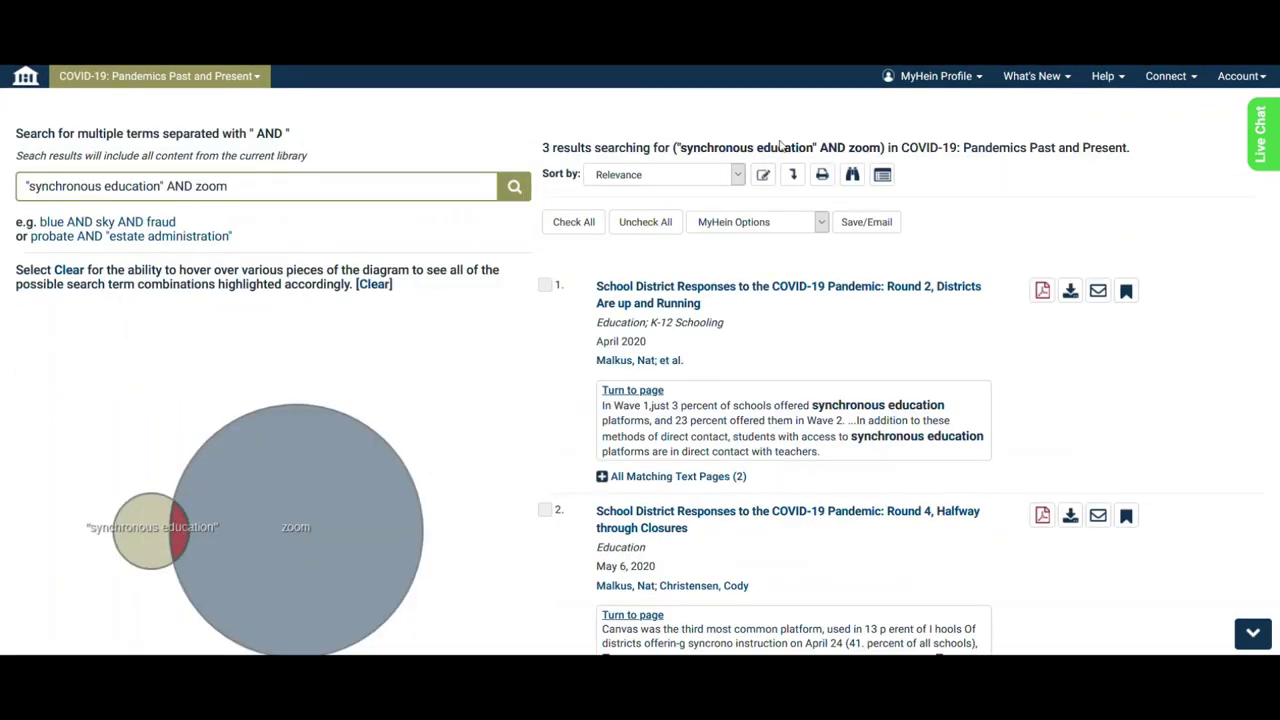
# Open "School District Responses to the COVID-19 Pandemic: Round 2, Districts Are up and Running" and skim its opening page.
pyautogui.click(835, 292)
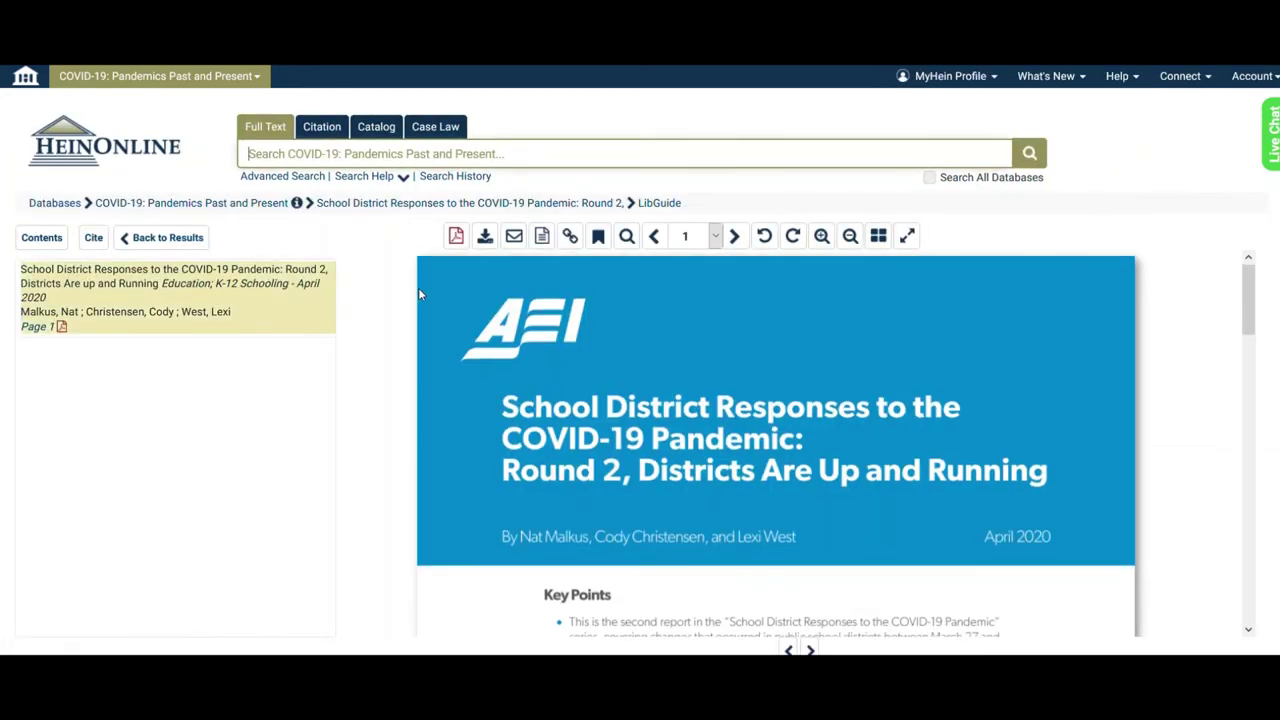
pyautogui.scroll(-3, 418, 288)
pyautogui.scroll(5, 422, 301)
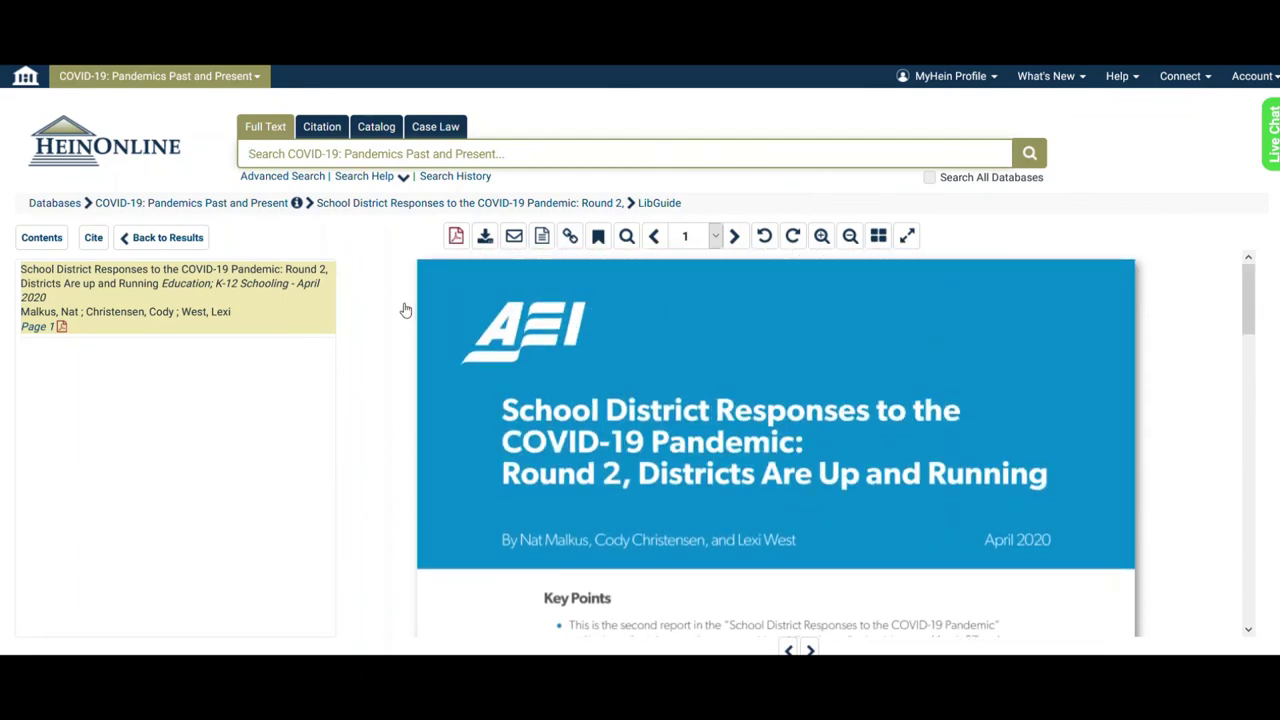